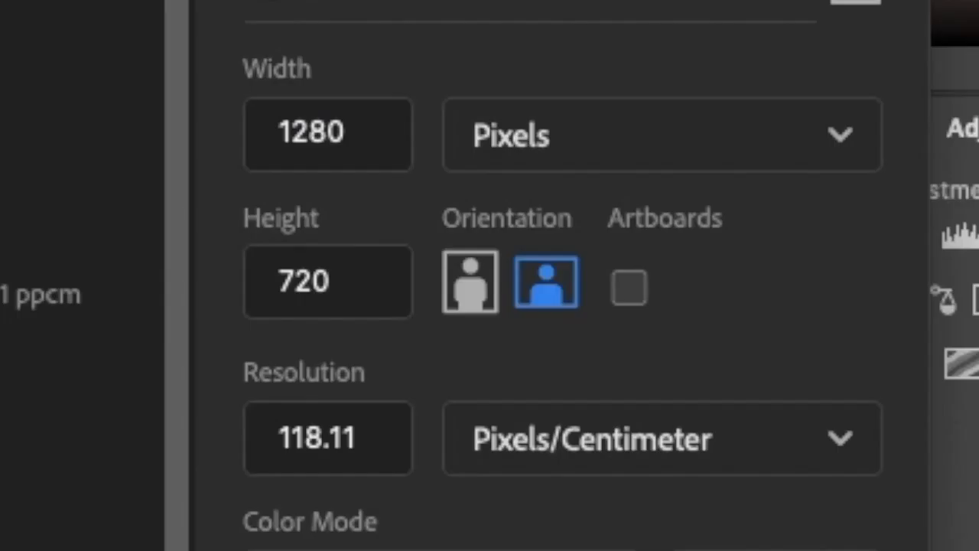
Step: Create a landscape 1280 × 720 pixel document and place the photo of the three dolls from Downloads in it
left_click(802, 478)
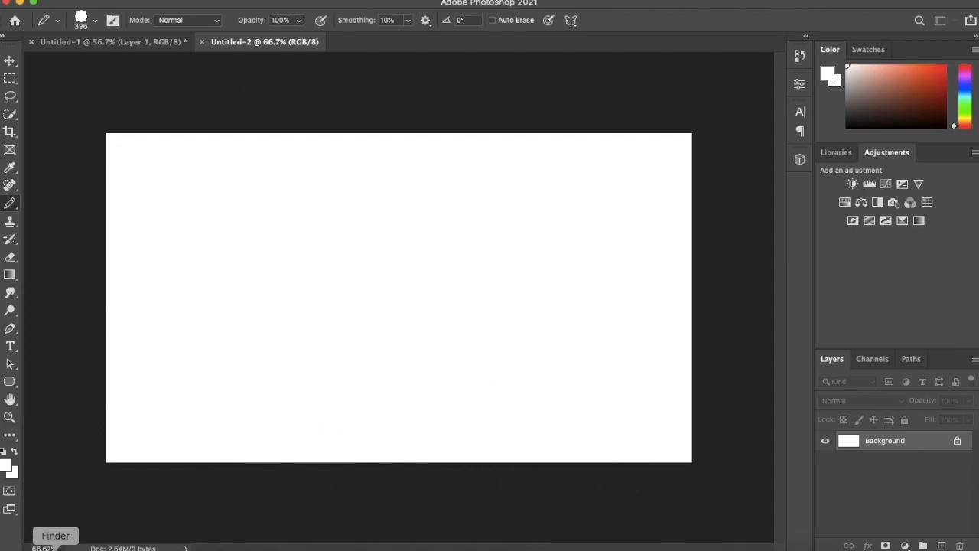
left_click(55, 546)
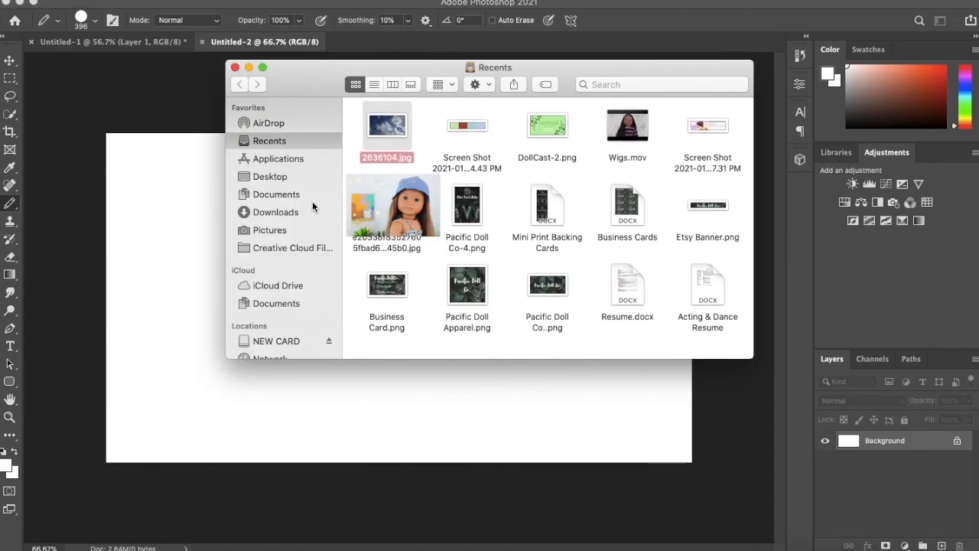
left_click(291, 214)
left_click_drag(394, 145, 371, 335)
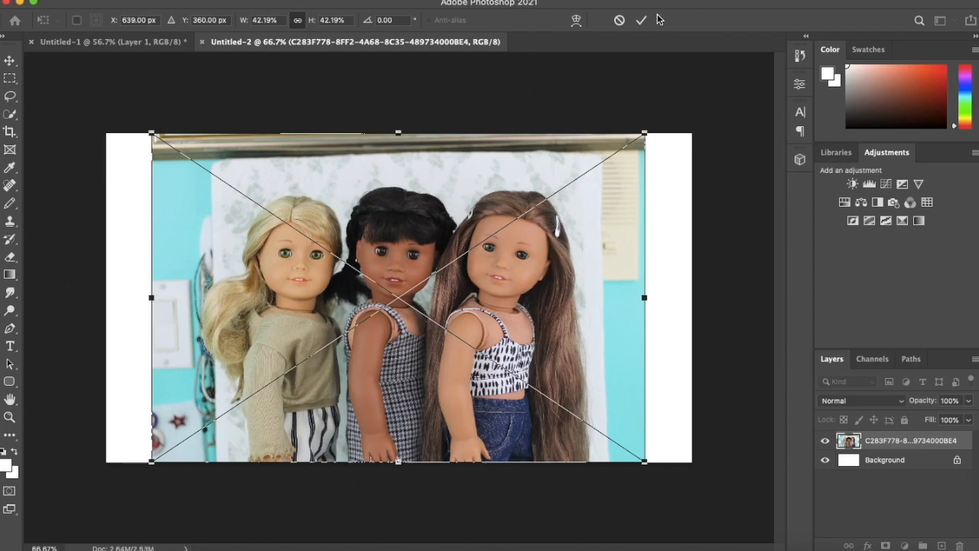
left_click(641, 20)
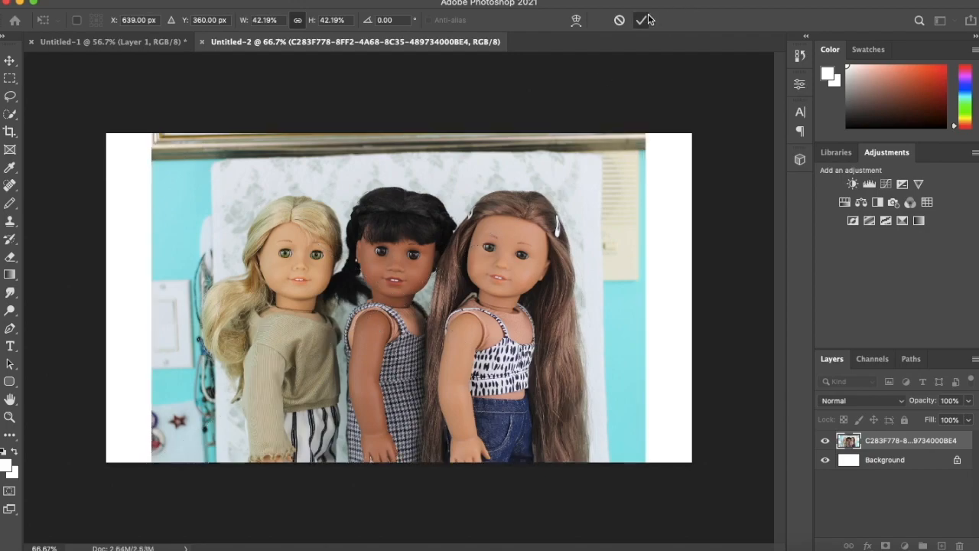
key("b")
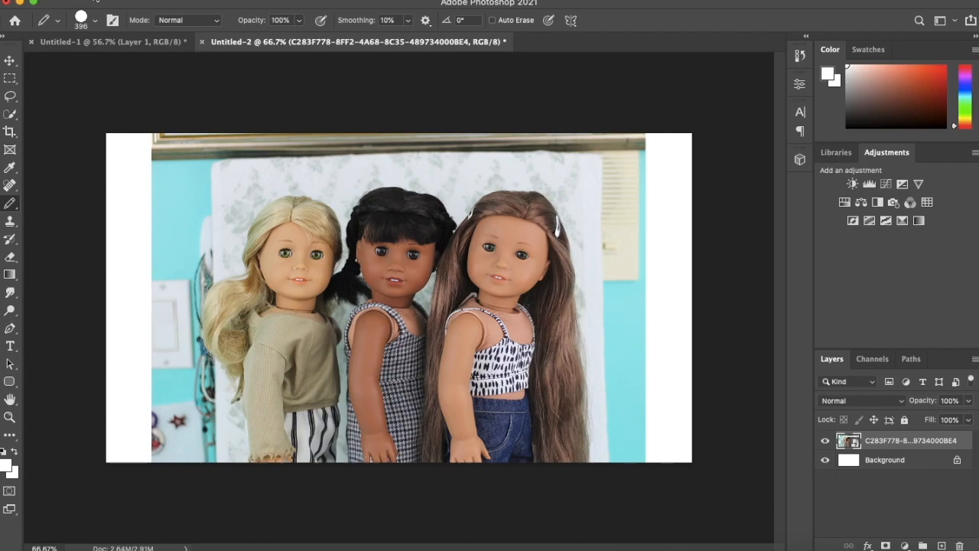
Step: Enlarge the placed doll photo proportionally to about 50.6% and position it so it covers the whole canvas
left_click(126, 1)
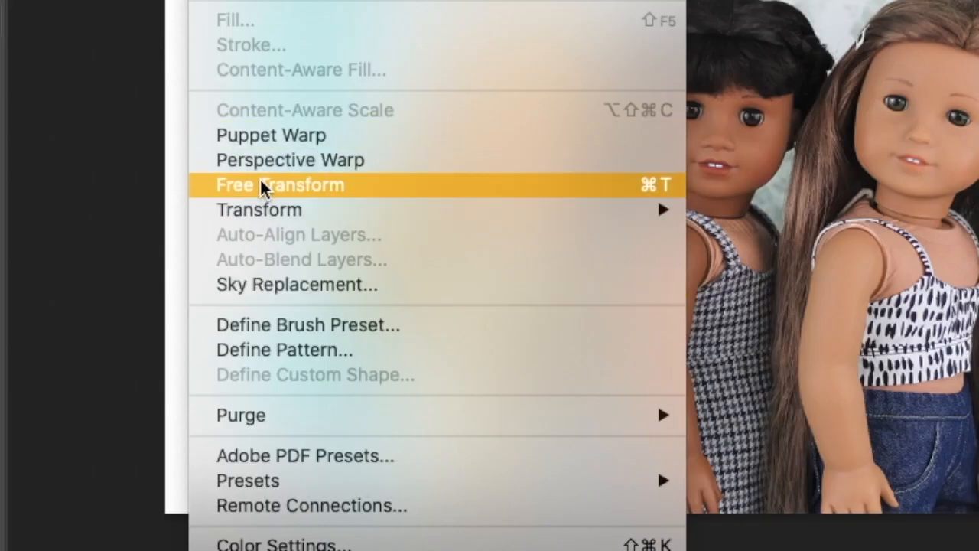
left_click(262, 185)
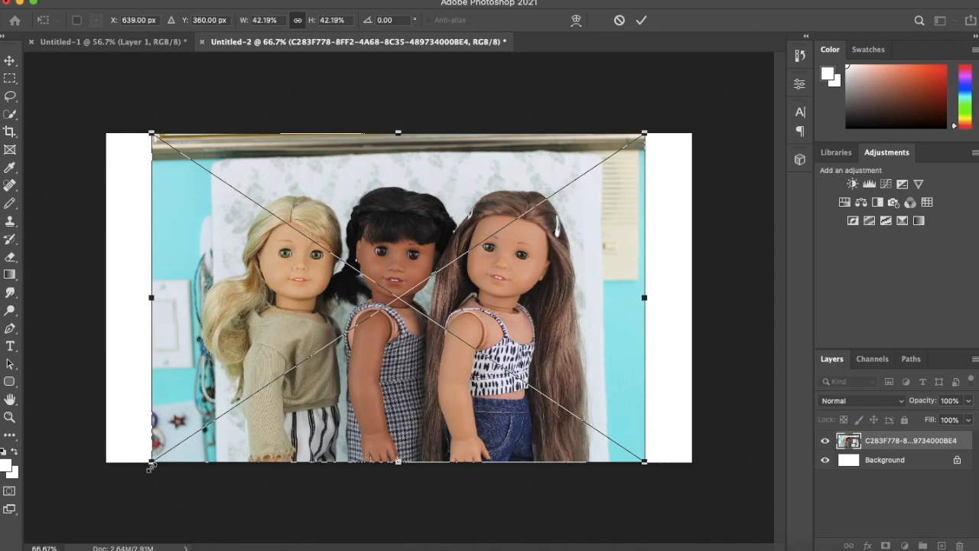
left_click_drag(151, 466, 91, 499)
left_click_drag(356, 408, 378, 397)
left_click_drag(124, 116, 88, 93)
left_click_drag(355, 167, 367, 154)
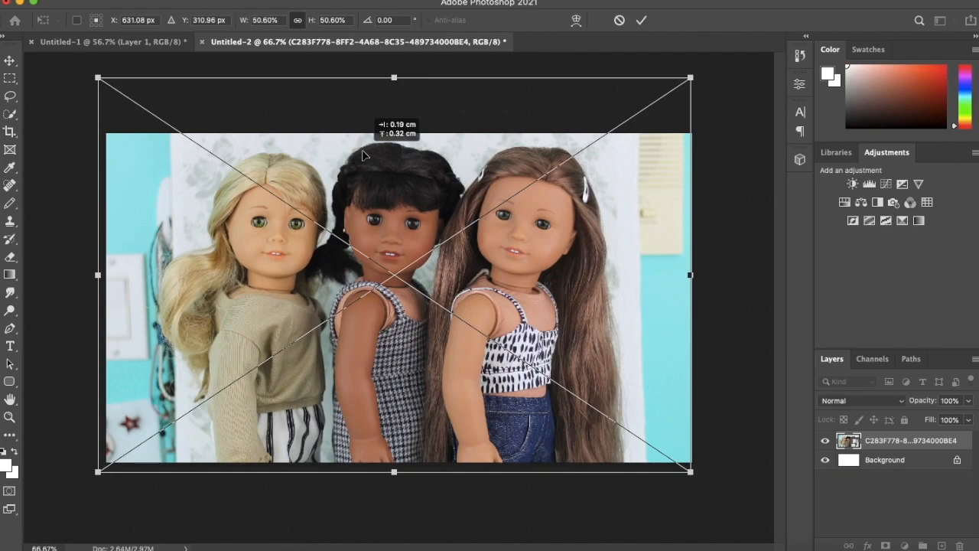
left_click(641, 21)
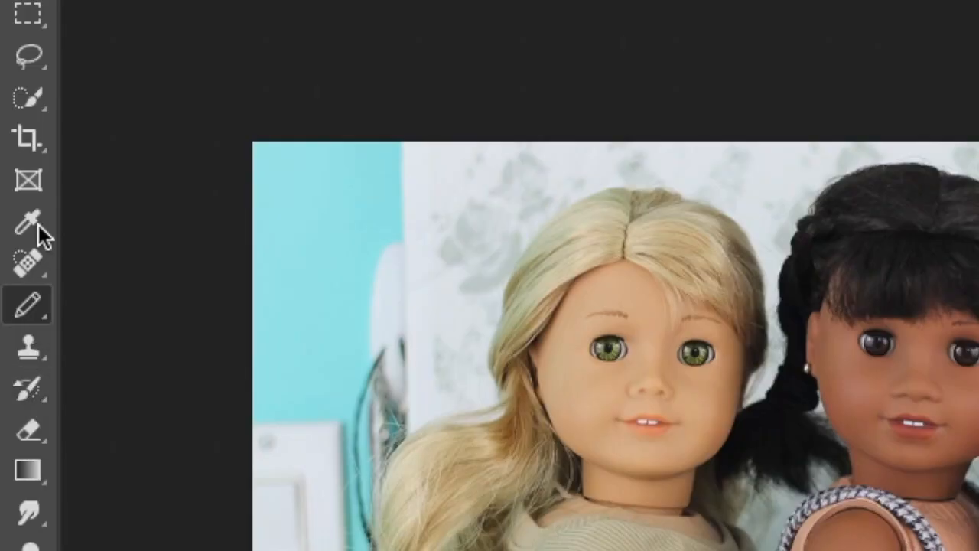
Step: Switch to the Spot Healing Brush and rasterize the doll photo layer
left_click_drag(35, 260, 115, 262)
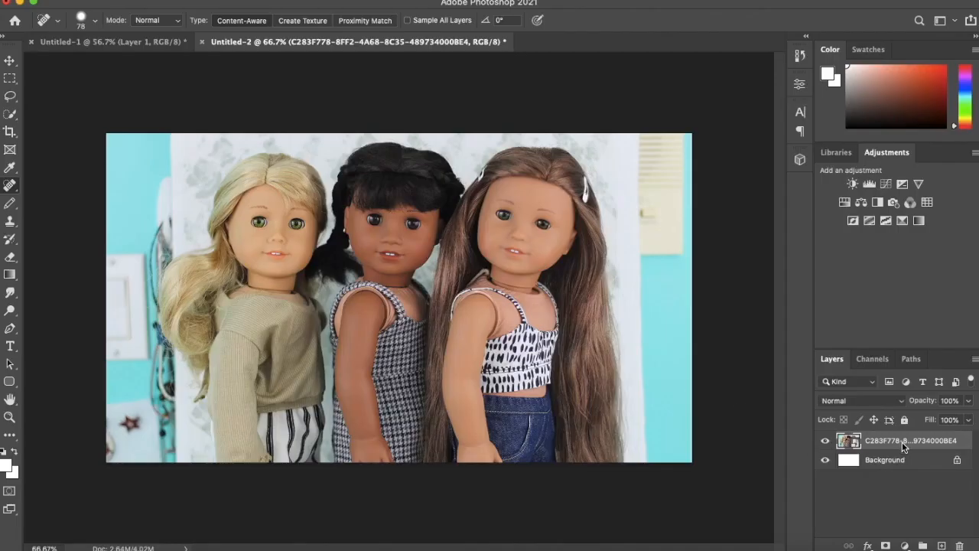
right_click(902, 442)
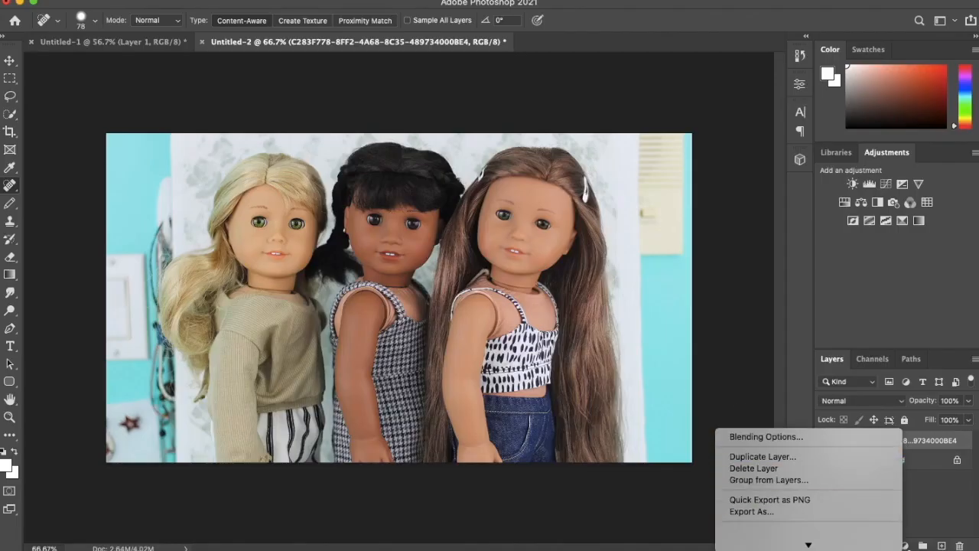
scroll(772, 458, "down", 15)
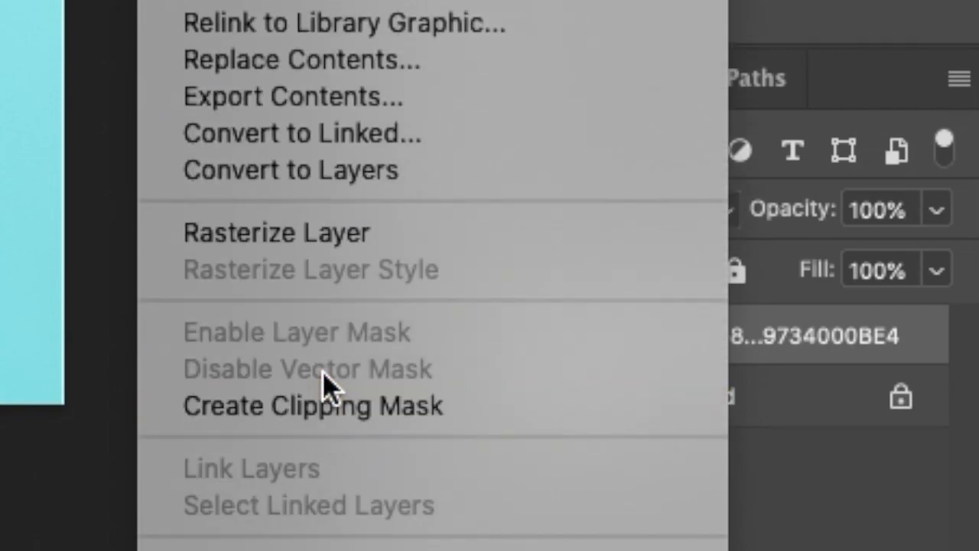
left_click(299, 234)
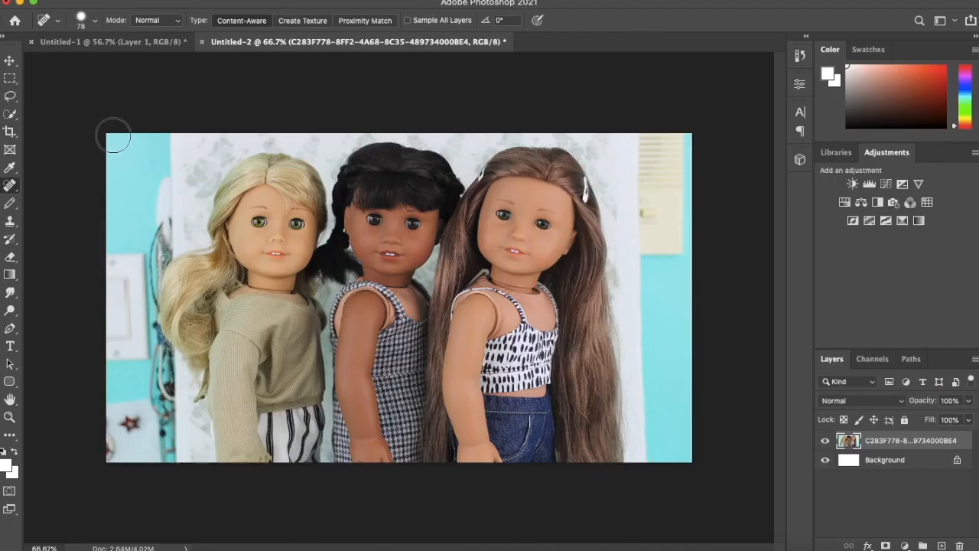
Step: Try to remove the turquoise wall in the photo's upper-left corner with content-aware spot healing
mouse_move(114, 137)
left_mouse_down()
mouse_move(173, 146)
mouse_move(101, 151)
mouse_move(168, 166)
mouse_move(87, 160)
mouse_move(178, 196)
mouse_move(108, 193)
left_mouse_up()
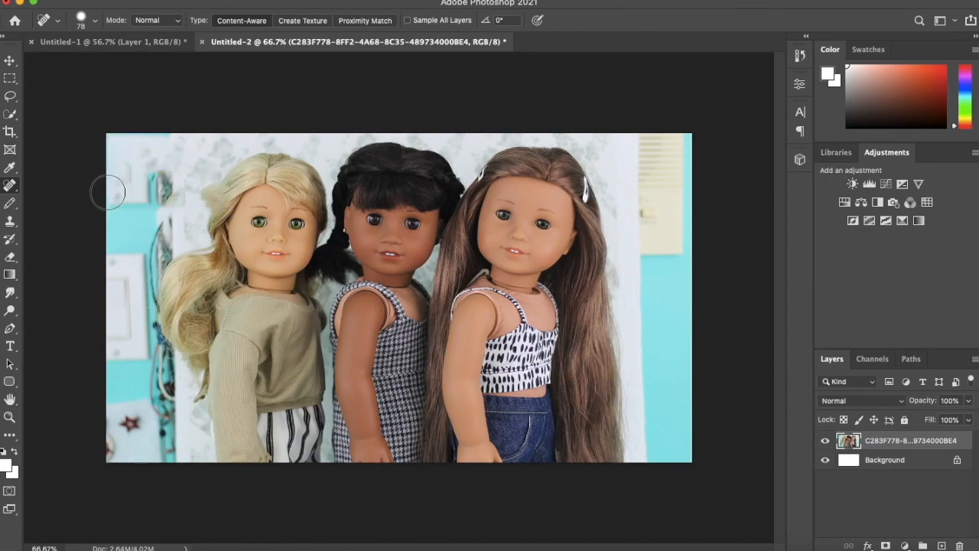
mouse_move(173, 140)
left_mouse_down()
mouse_move(98, 141)
mouse_move(170, 145)
mouse_move(103, 158)
mouse_move(176, 162)
mouse_move(113, 167)
mouse_move(221, 141)
mouse_move(93, 155)
mouse_move(167, 157)
mouse_move(170, 185)
mouse_move(148, 167)
left_mouse_up()
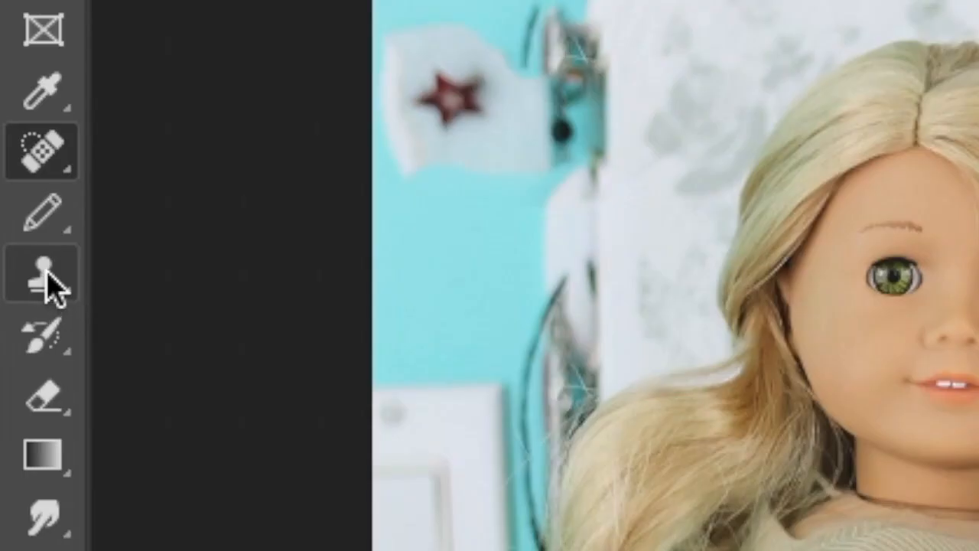
Step: Clone the floral backdrop over the star and turquoise wall in the photo's upper-left corner with the Clone Stamp tool
right_click(11, 223)
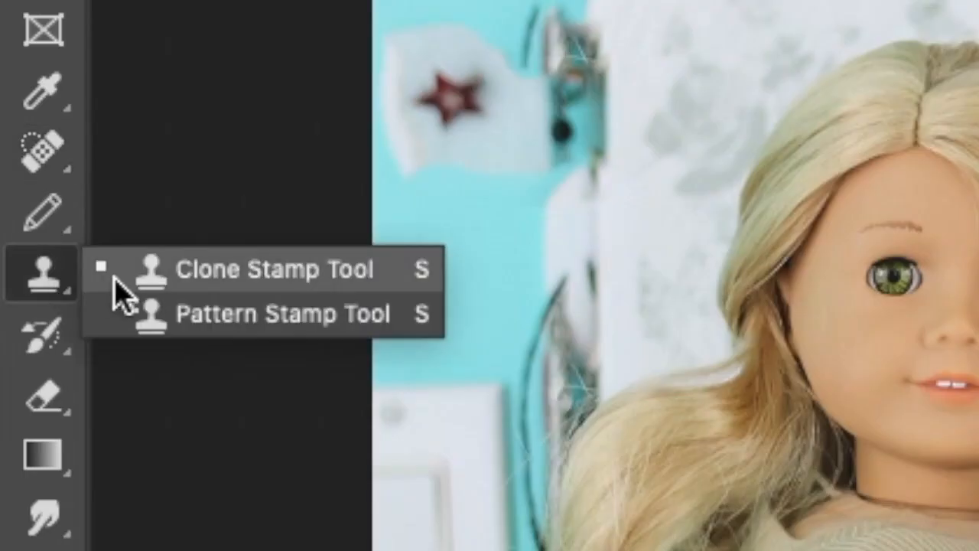
left_click(37, 225)
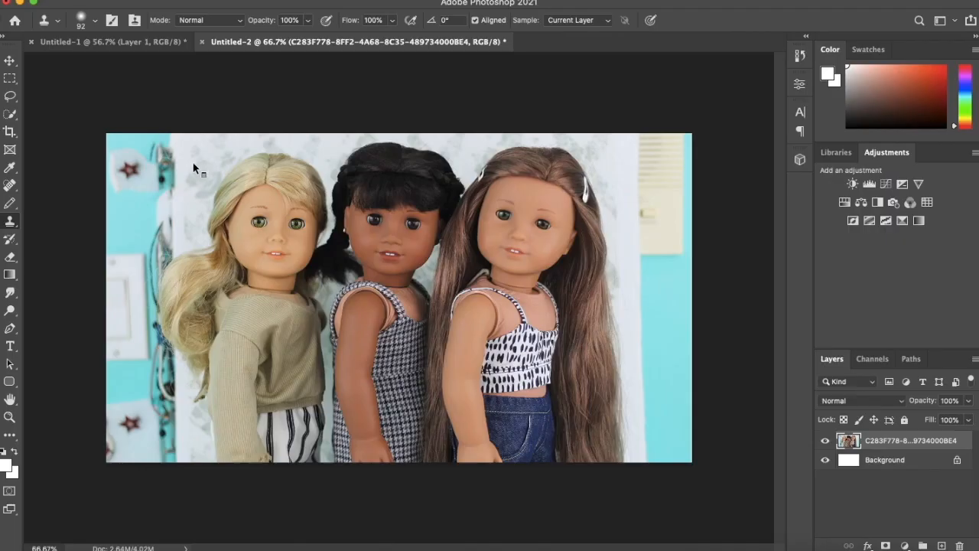
right_click(193, 168)
left_click(293, 83)
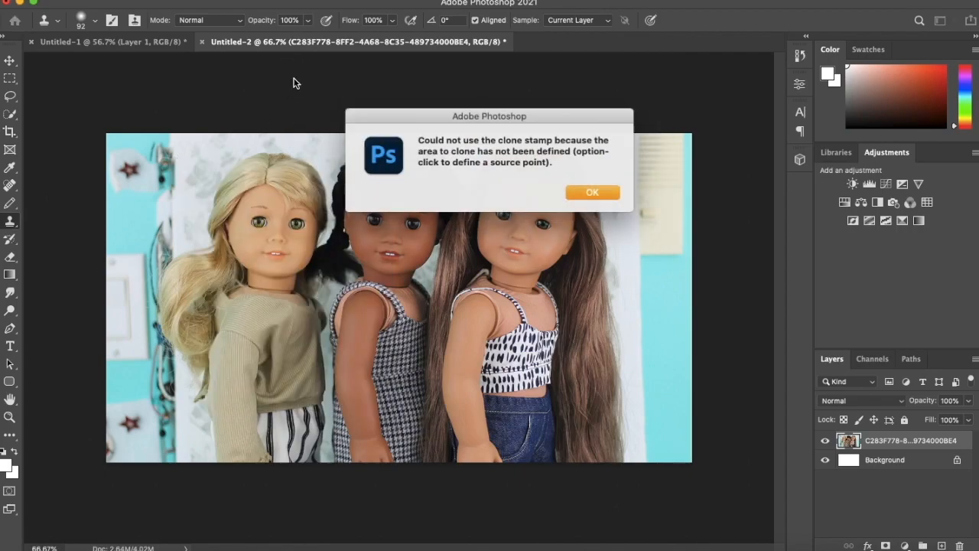
left_click(593, 193)
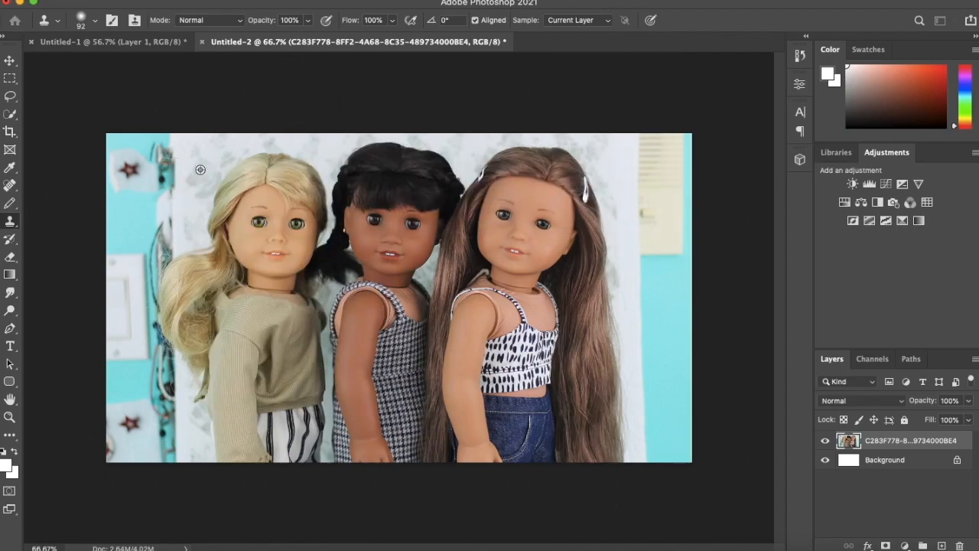
mouse_move(179, 137)
left_mouse_down()
mouse_move(85, 140)
mouse_move(145, 133)
mouse_move(166, 155)
mouse_move(130, 140)
mouse_move(194, 157)
left_mouse_up()
left_click(189, 148, "alt")
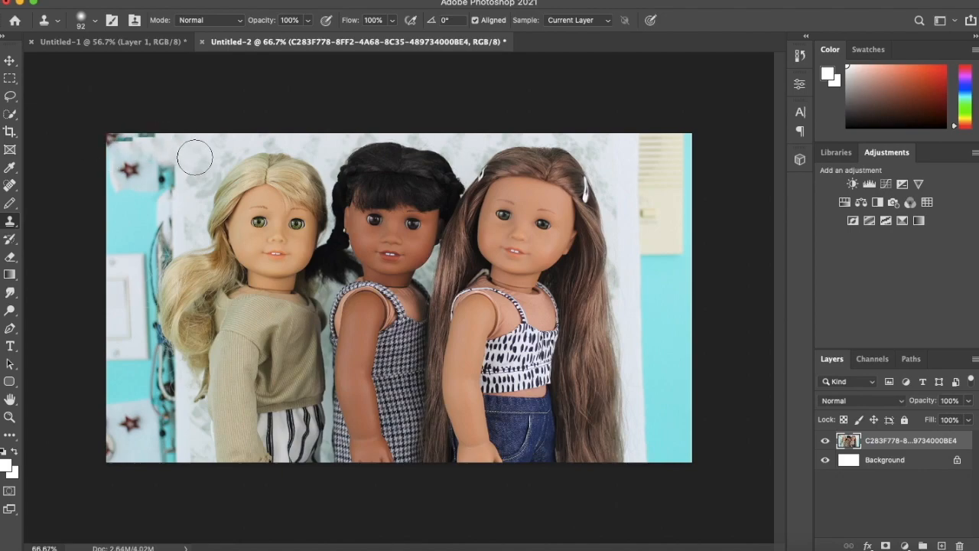
left_click(197, 149, "alt")
mouse_move(148, 131)
left_mouse_down()
mouse_move(119, 136)
mouse_move(118, 176)
mouse_move(178, 176)
mouse_move(169, 173)
mouse_move(167, 191)
mouse_move(144, 184)
mouse_move(152, 164)
mouse_move(118, 179)
left_mouse_up()
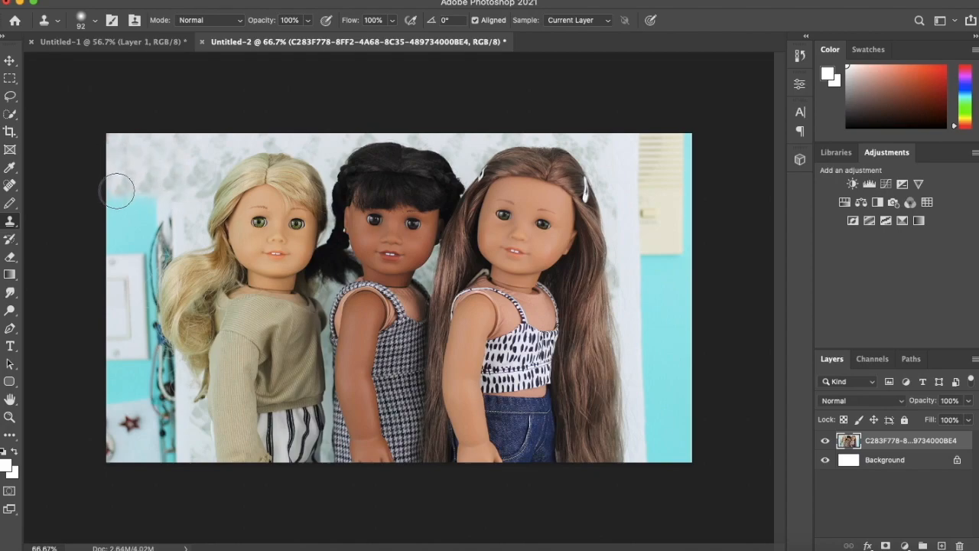
mouse_move(121, 183)
left_mouse_down()
mouse_move(114, 192)
mouse_move(127, 199)
mouse_move(171, 208)
left_mouse_up()
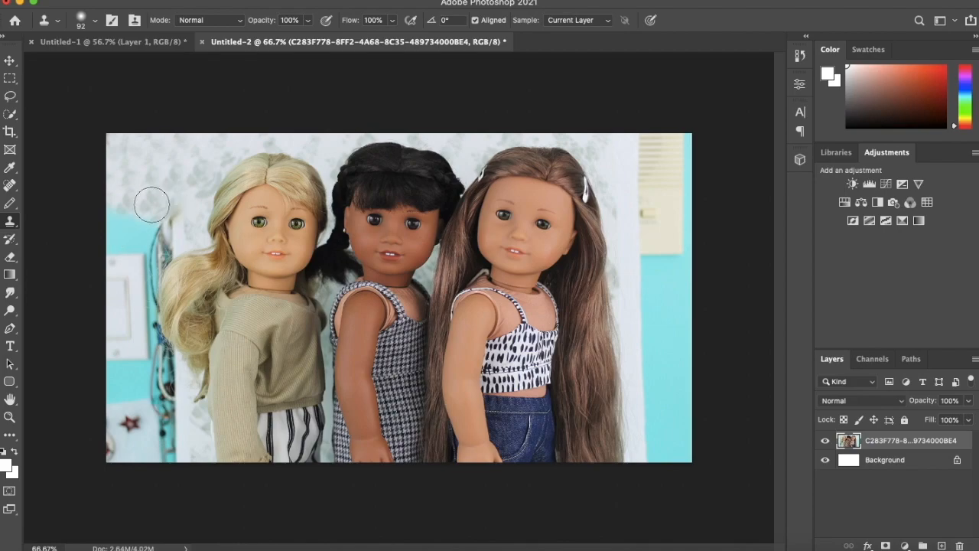
Step: Clone the backdrop over the wall beside the blonde doll's hair, down to the upper part of the light switch
left_click(182, 172, "alt")
left_click(173, 224)
left_click(169, 242)
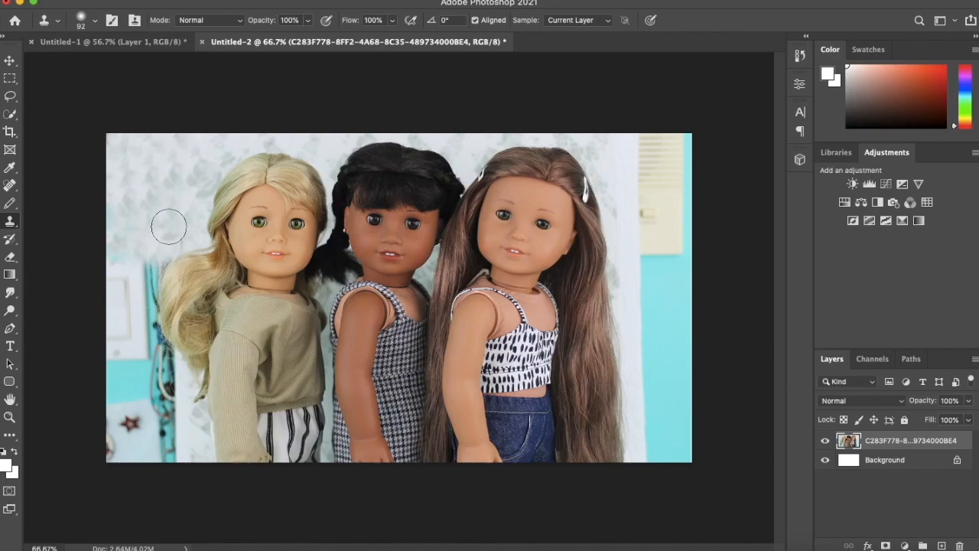
left_click(139, 268)
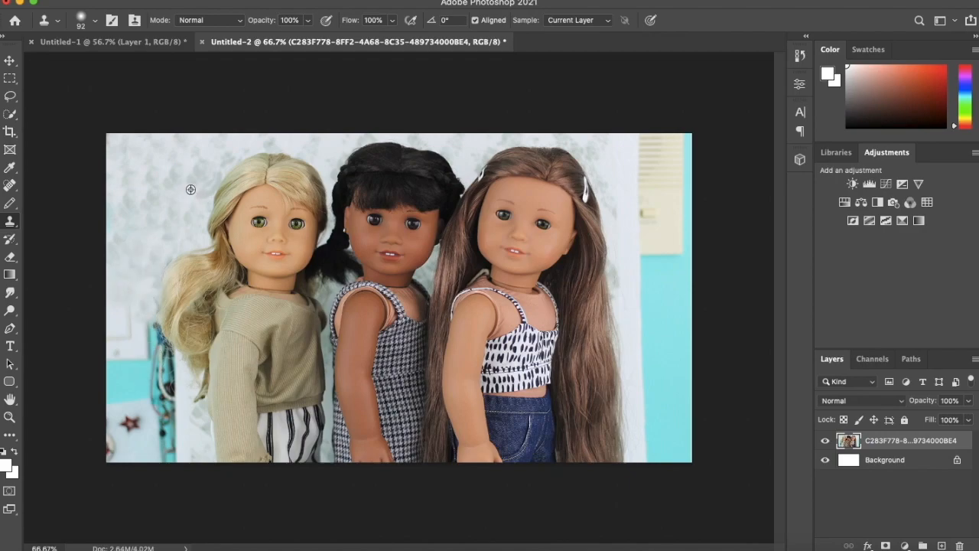
Step: Clone the backdrop over the rest of the light switch, the hanging necklaces and the lower-left wall
left_click(193, 442, "alt")
mouse_move(164, 446)
left_mouse_down()
mouse_move(170, 426)
mouse_move(142, 442)
left_mouse_up()
left_click(116, 312, "alt")
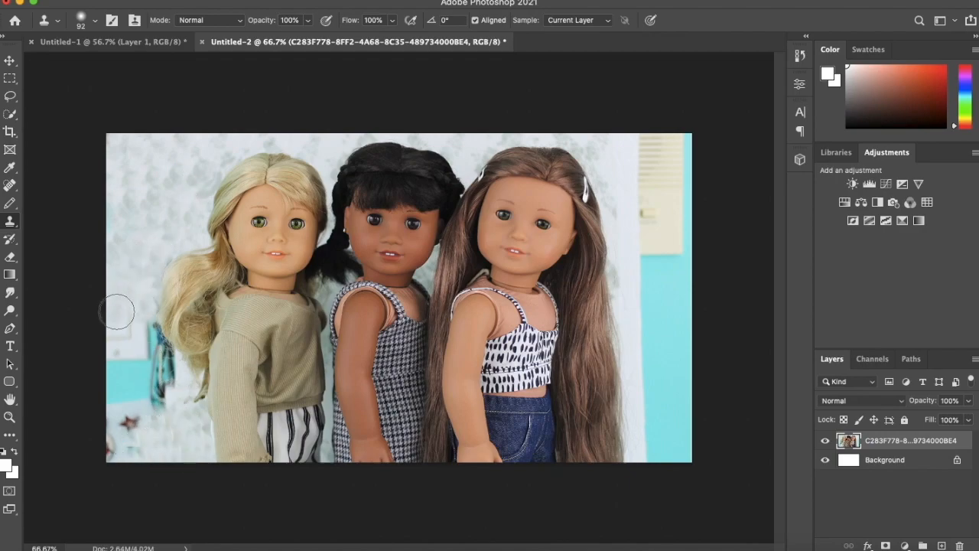
left_click_drag(115, 371, 116, 433)
mouse_move(149, 341)
left_mouse_down()
mouse_move(173, 396)
mouse_move(155, 413)
mouse_move(127, 355)
mouse_move(163, 413)
mouse_move(103, 438)
mouse_move(159, 450)
left_mouse_up()
Step: Heal the leftover marks in the photo's lower-left backdrop with the Spot Healing Brush
key("j")
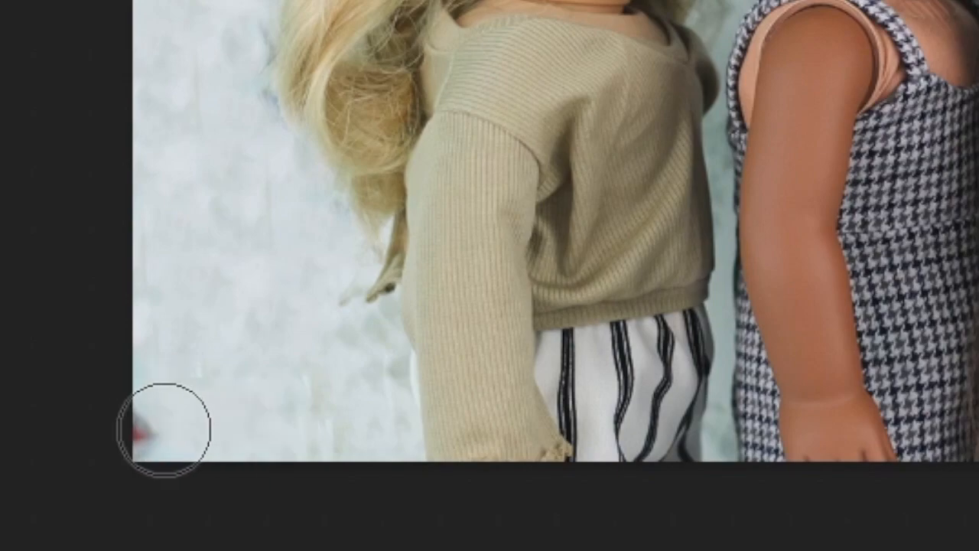
left_click_drag(141, 433, 145, 422)
left_click(145, 422)
left_click(133, 411)
left_click(133, 426)
left_click(125, 437)
left_click(120, 437)
left_click(108, 434)
left_click(145, 433)
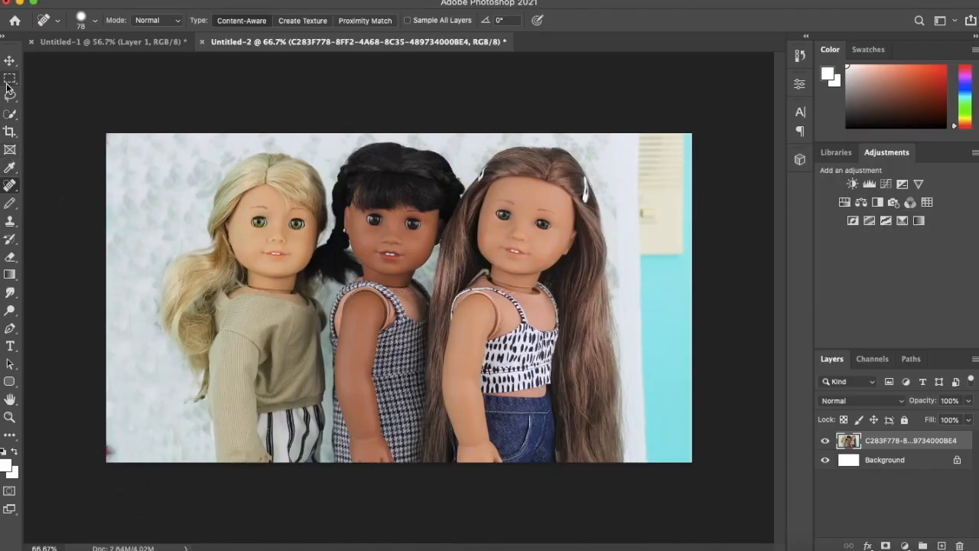
Step: Select a small rectangle of clean backdrop to the left of the blonde doll's sleeve and copy it to a new layer
left_click(9, 82)
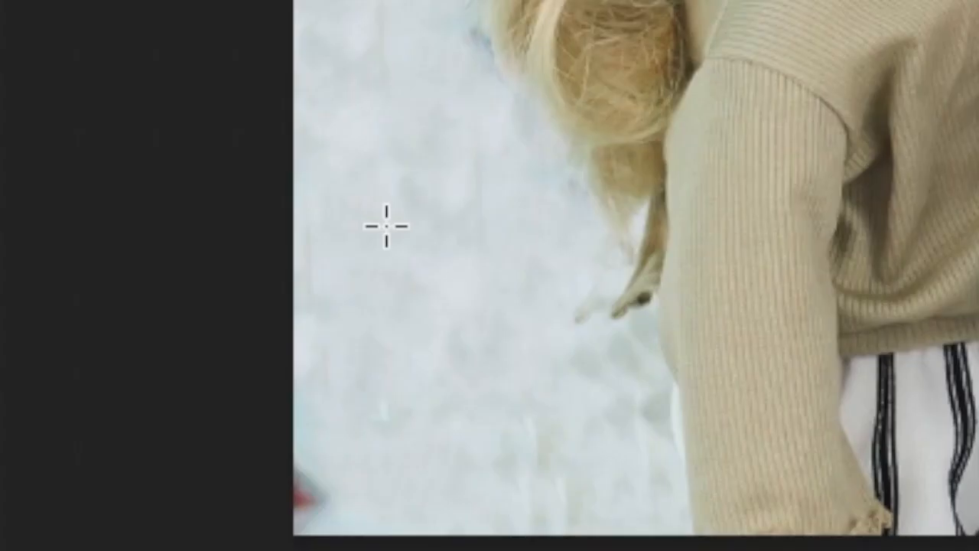
left_click_drag(136, 365, 161, 380)
left_click_drag(468, 273, 491, 284)
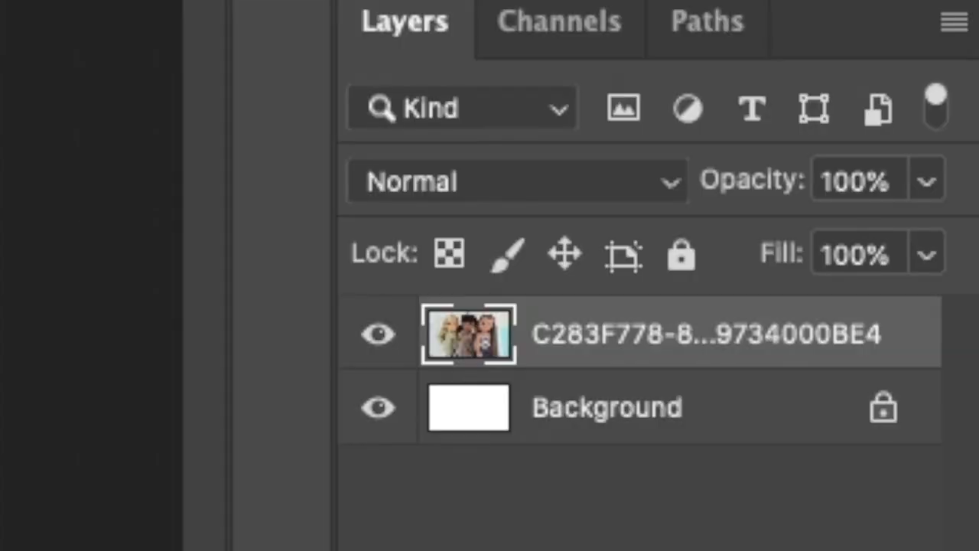
key("super+j")
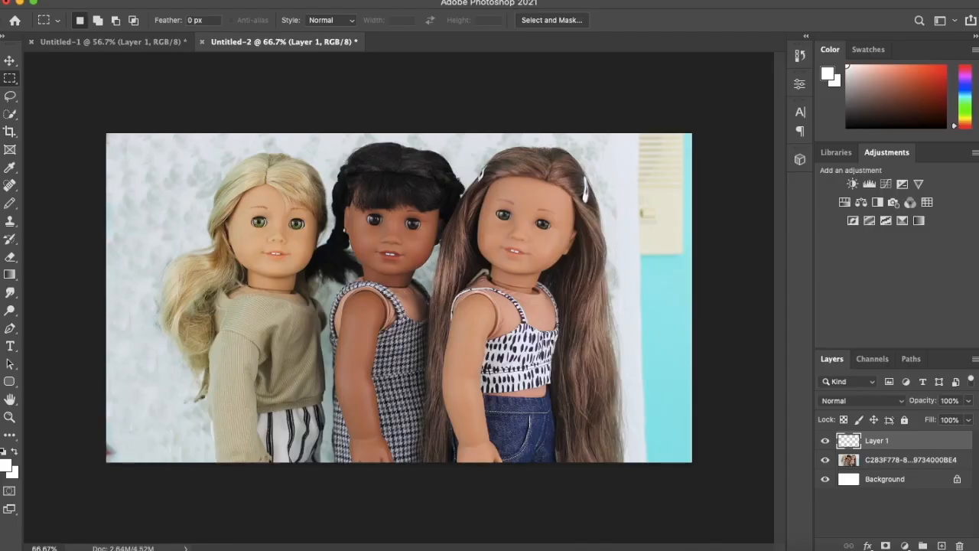
Step: Move the copied backdrop patch over the red mark in the lower-left corner, at about X 20.61 px, Y 697.60 px
left_click(102, 1)
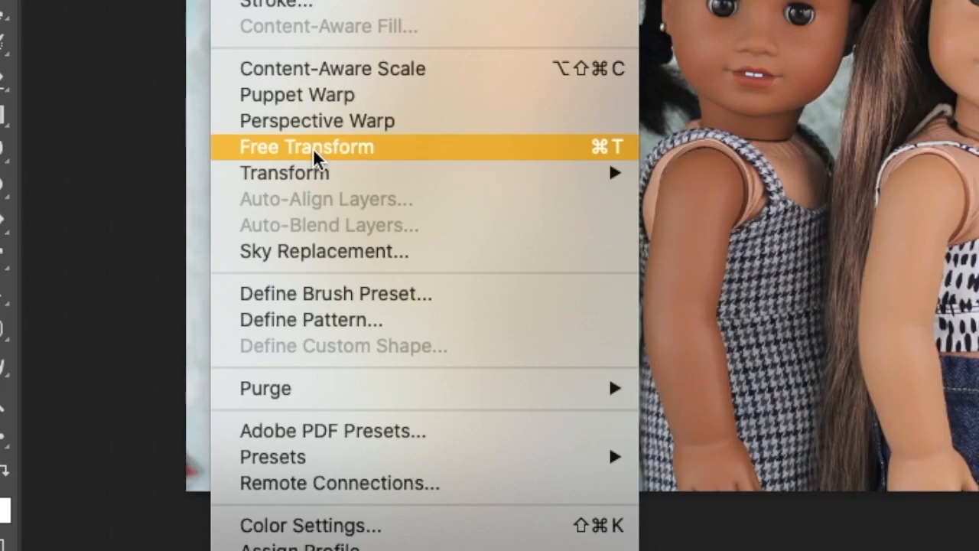
left_click(313, 147)
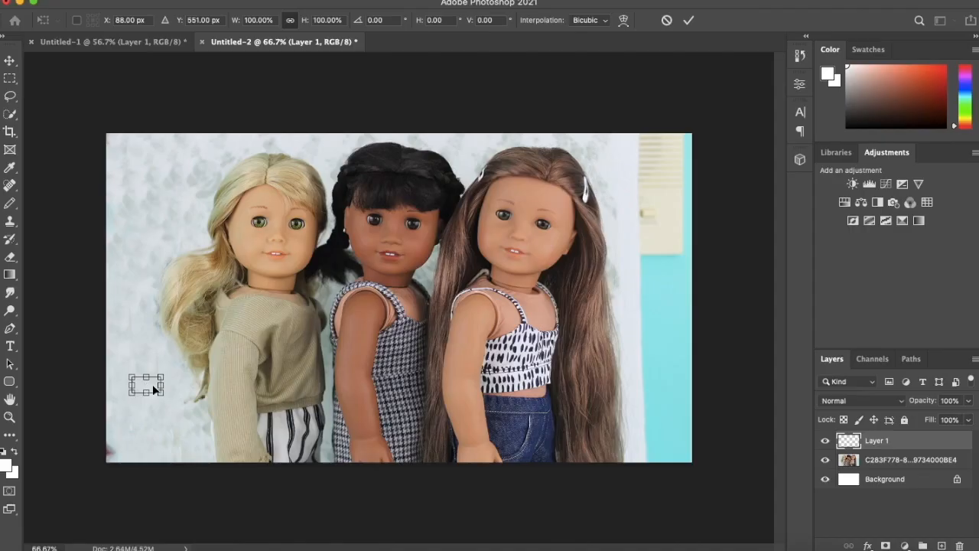
left_click_drag(154, 390, 123, 457)
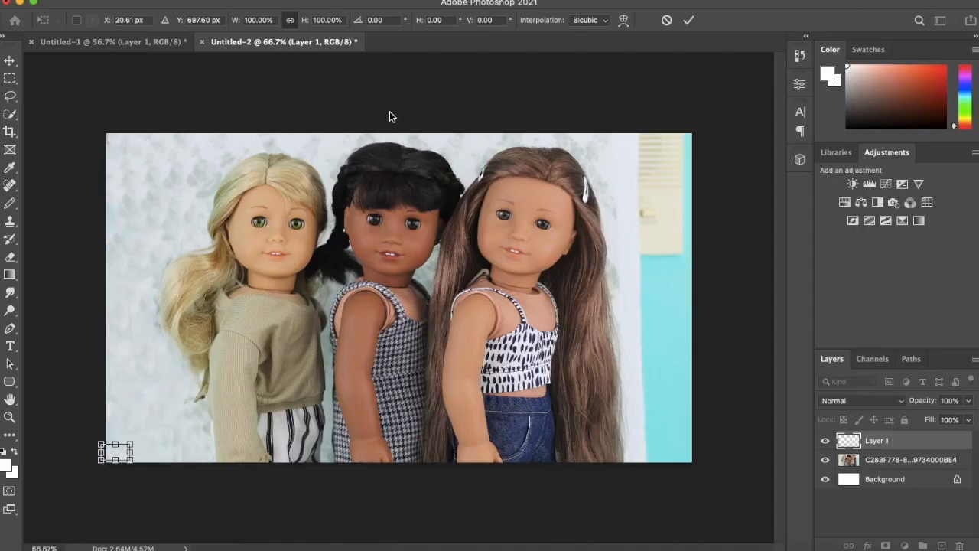
left_click(687, 21)
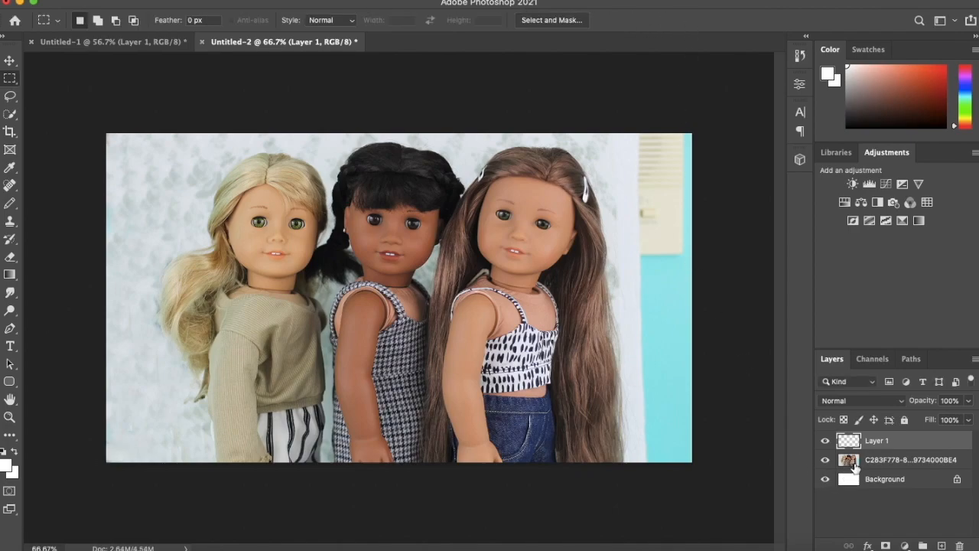
Step: Merge the backdrop patch layer with the doll photo layer beneath it
left_click(881, 464, "shift")
right_click(885, 462)
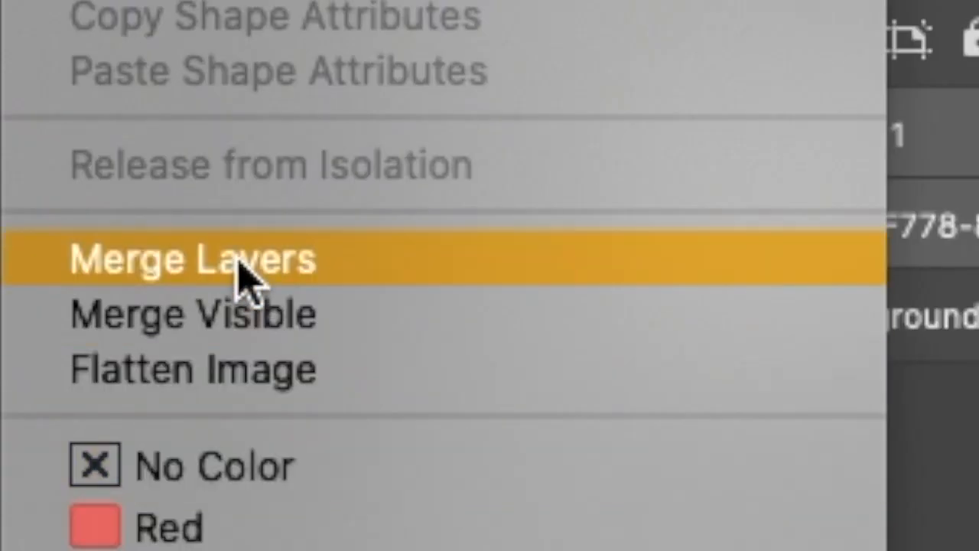
left_click(747, 465)
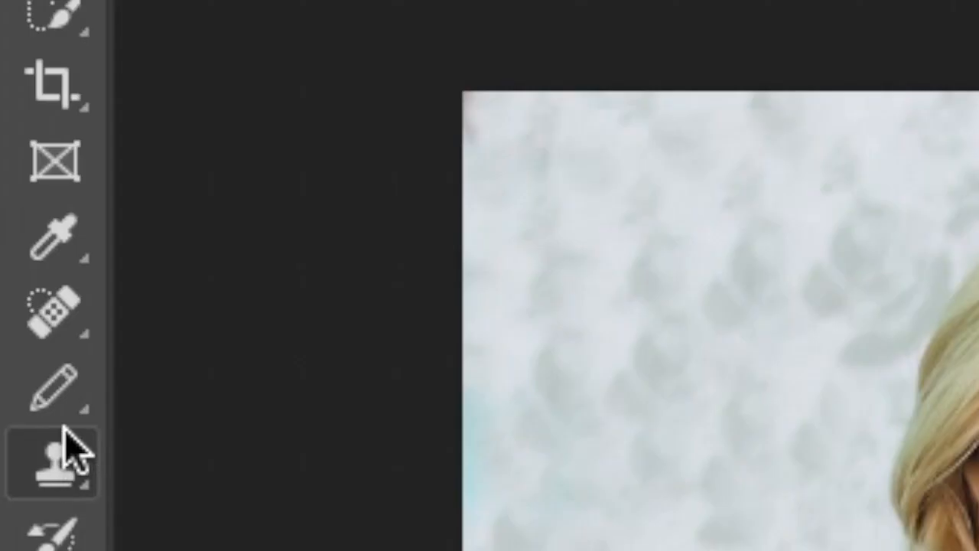
Step: Heal the uneven spots in the backdrop beside the blonde doll's hair with the Spot Healing Brush
left_click(64, 321)
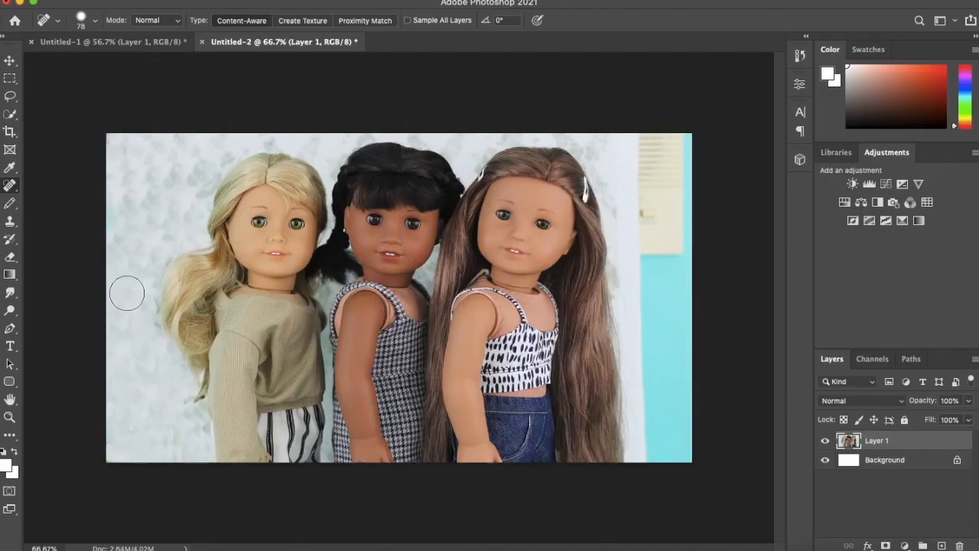
left_click(149, 329)
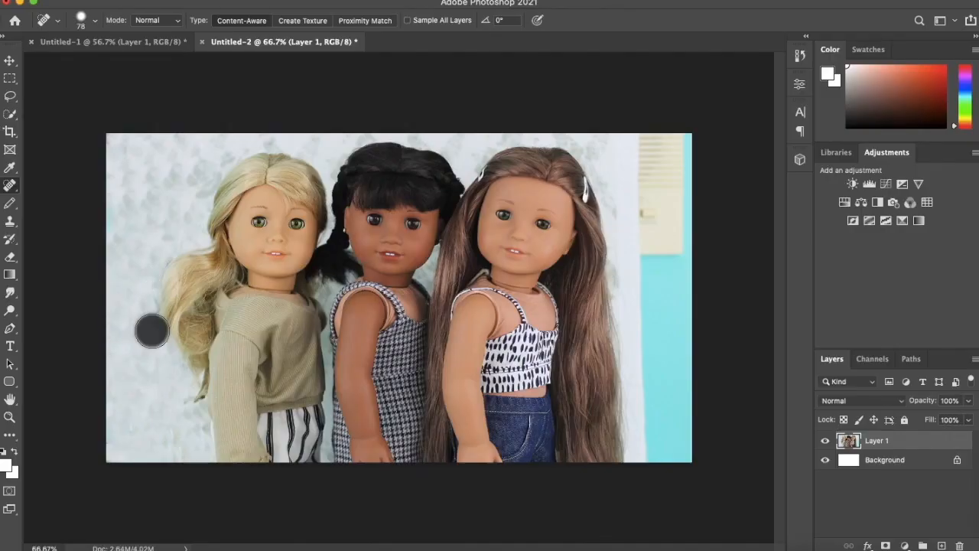
left_click_drag(145, 304, 157, 265)
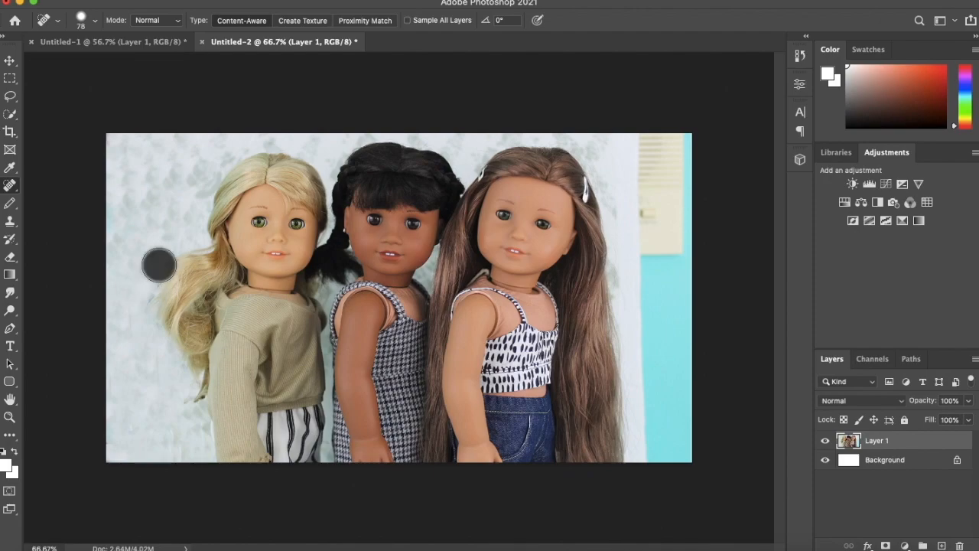
left_click_drag(156, 264, 153, 291)
Step: Clone the floral backdrop over the yellow and turquoise wall beside the long-haired doll with the Clone Stamp
key("s")
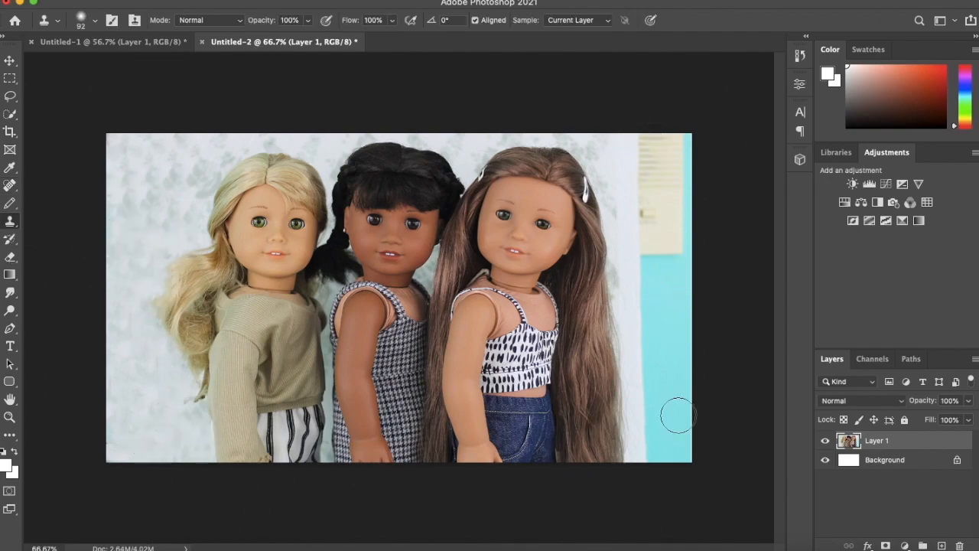
mouse_move(614, 147)
left_mouse_down()
mouse_move(696, 209)
mouse_move(687, 185)
mouse_move(686, 492)
mouse_move(685, 390)
mouse_move(649, 393)
mouse_move(655, 445)
mouse_move(650, 278)
mouse_move(664, 403)
mouse_move(674, 114)
left_mouse_up()
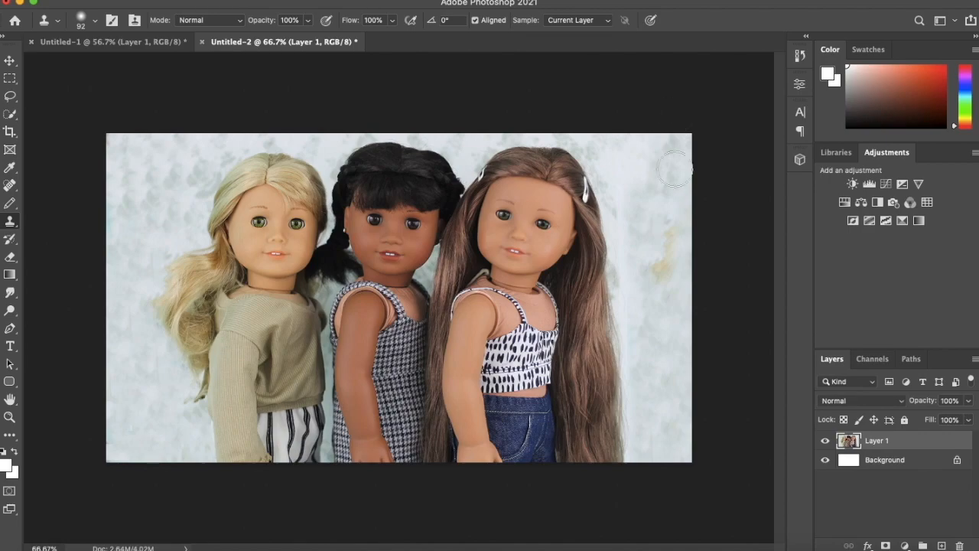
Step: Heal the yellow remnants beside the long-haired doll and the marks in the photo's lower-left backdrop with the Spot Healing Brush
key("j")
left_click_drag(673, 196, 674, 303)
left_click_drag(624, 264, 631, 306)
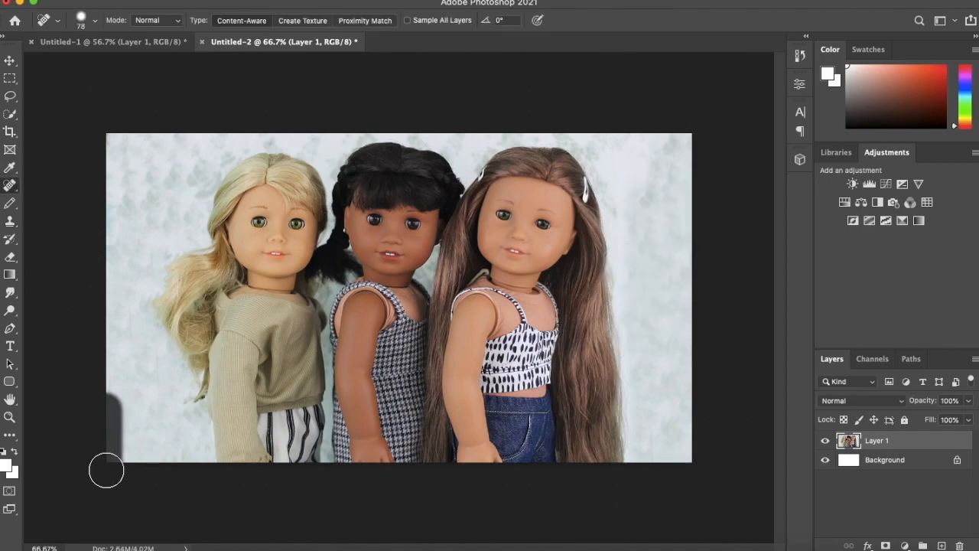
left_click_drag(137, 353, 139, 462)
left_click_drag(179, 387, 179, 476)
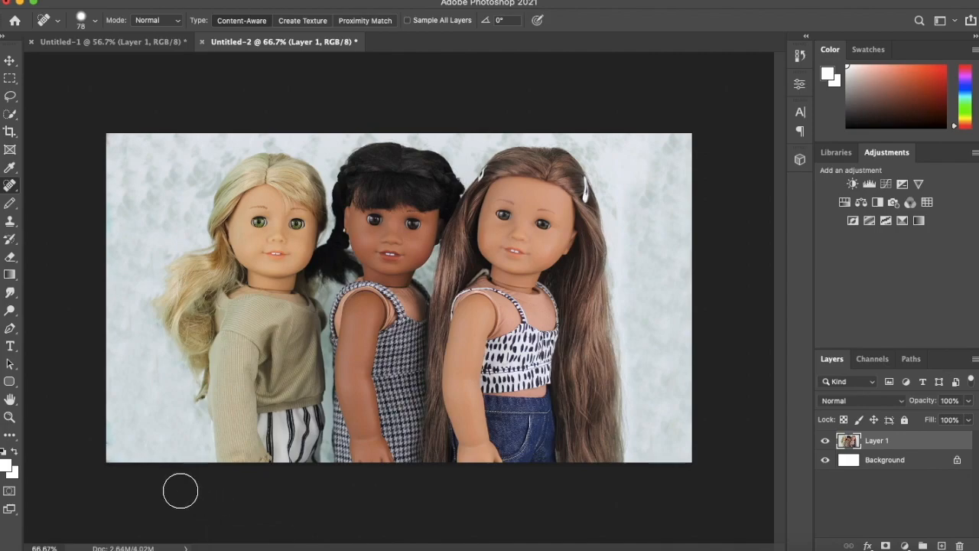
Step: Add a new layer and place the text "Primrose Doll Studios" across the middle of the photo
left_click(942, 545)
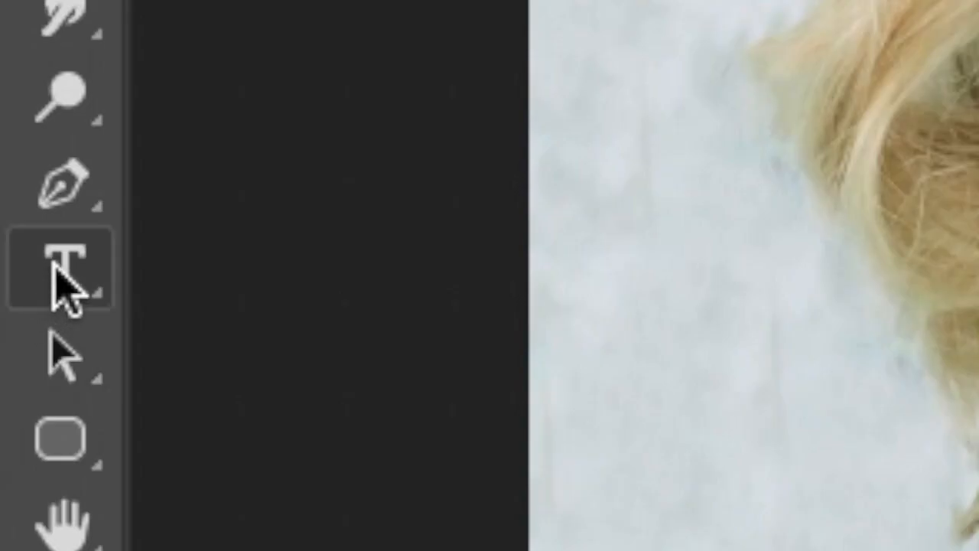
left_click(10, 346)
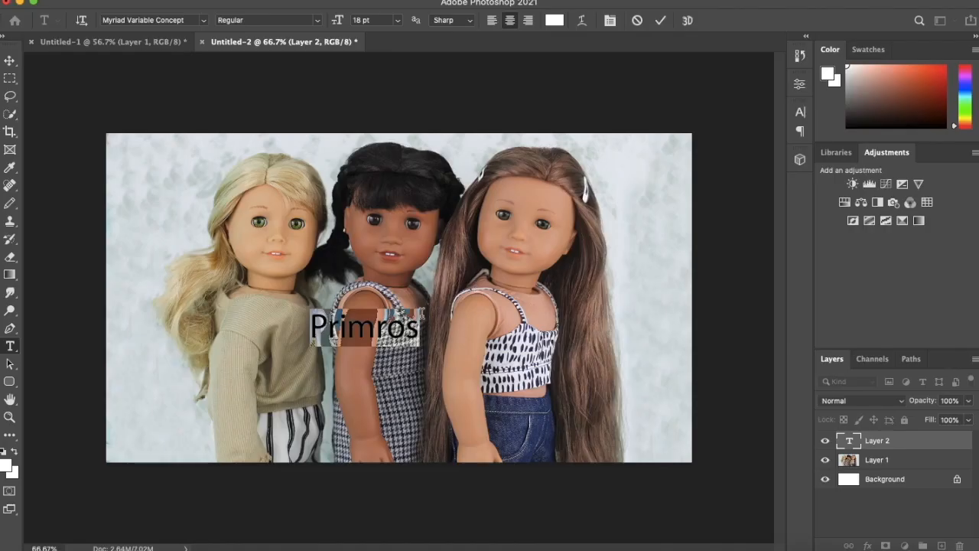
type("e")
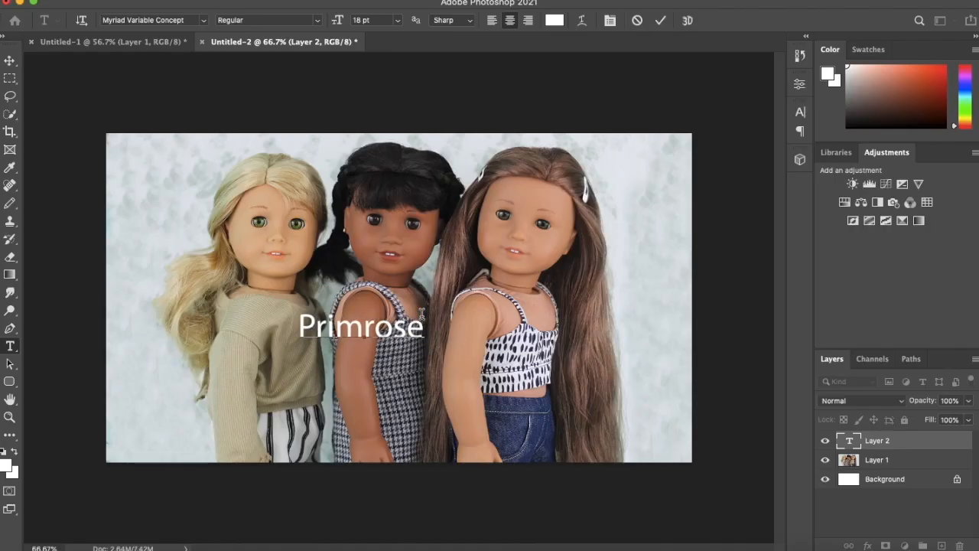
type(" Dll")
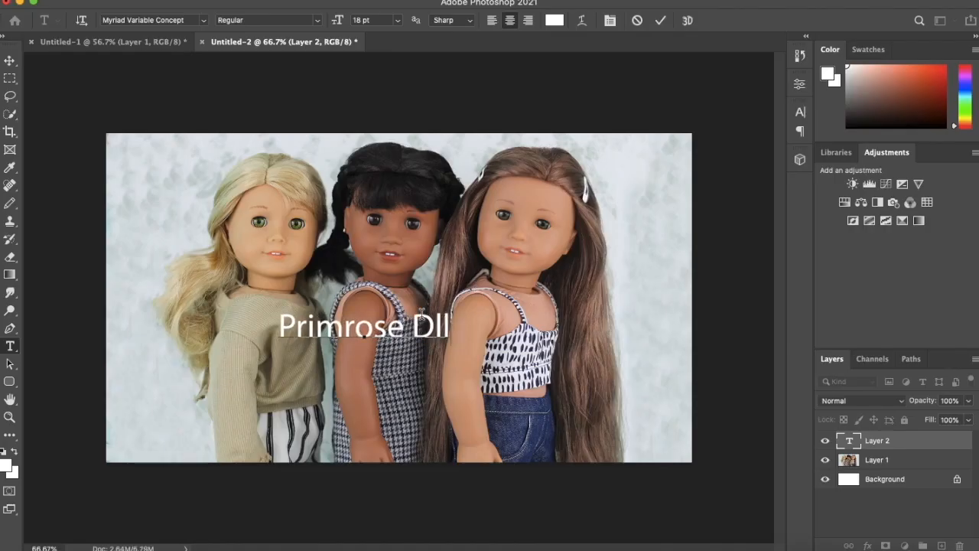
key("BackSpace")
key("BackSpace")
type("oll")
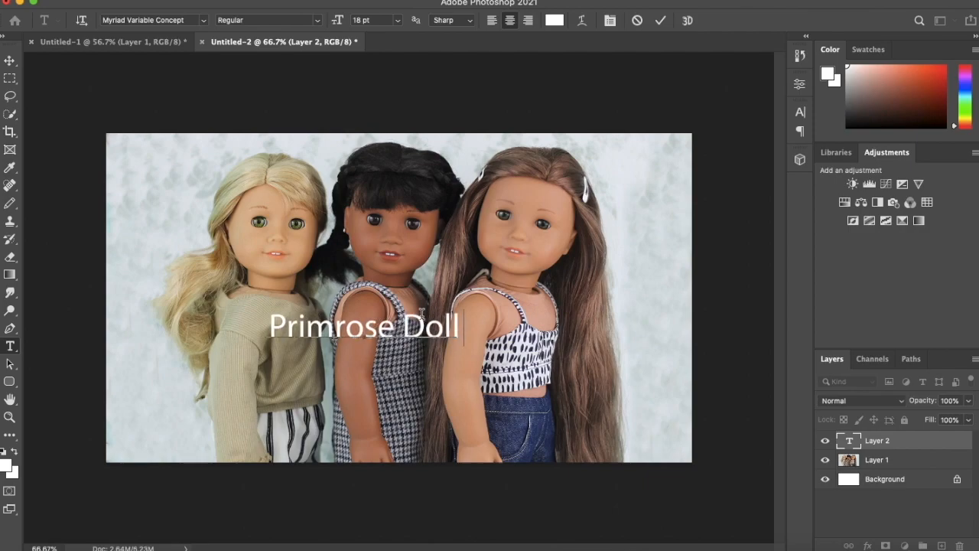
type(" Studios")
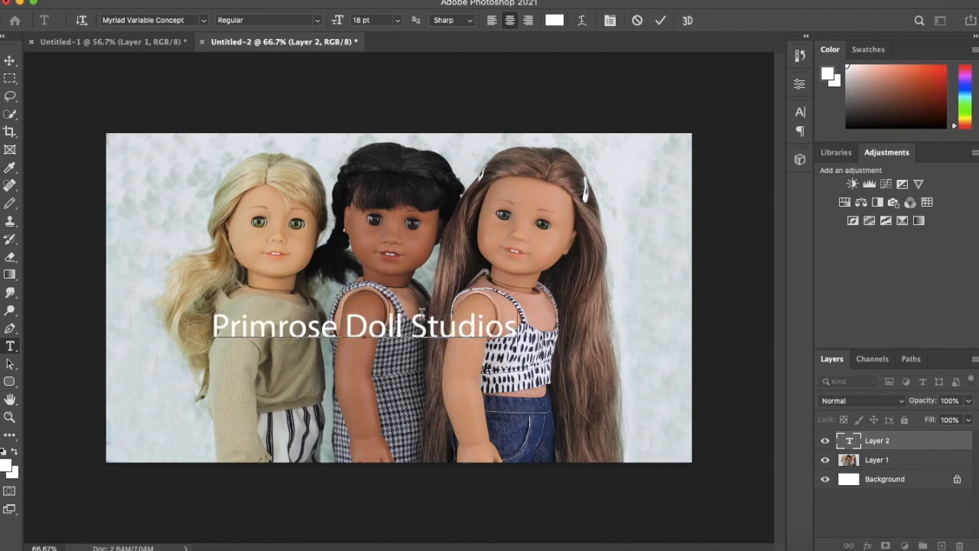
Step: Select the whole title text and set its font size to 30 pt
left_click_drag(520, 327, 388, 20)
left_click(396, 22)
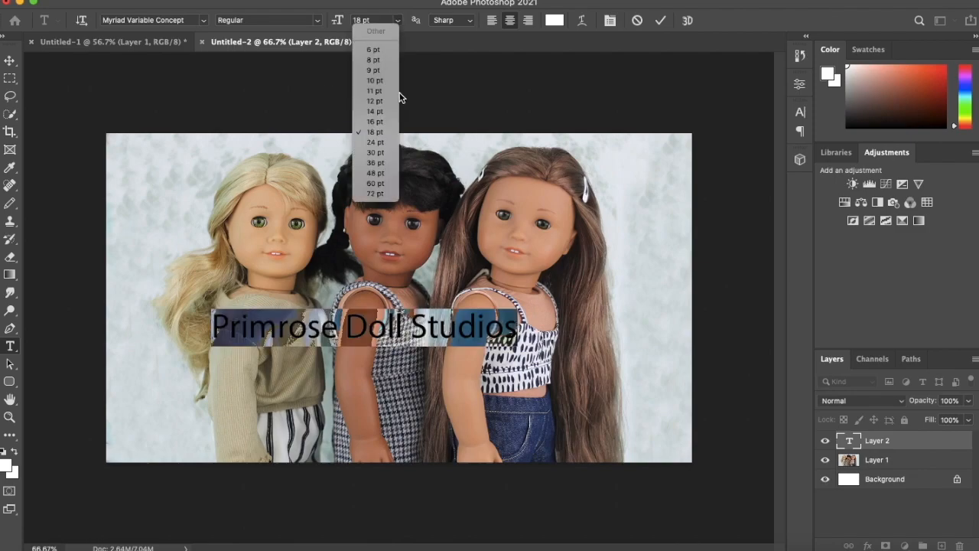
left_click(374, 173)
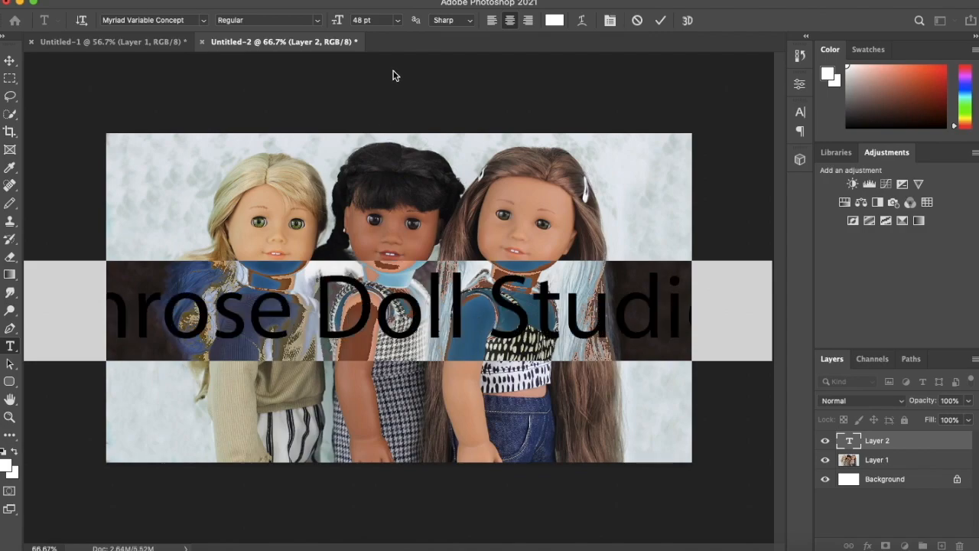
left_click(397, 20)
left_click(376, 162)
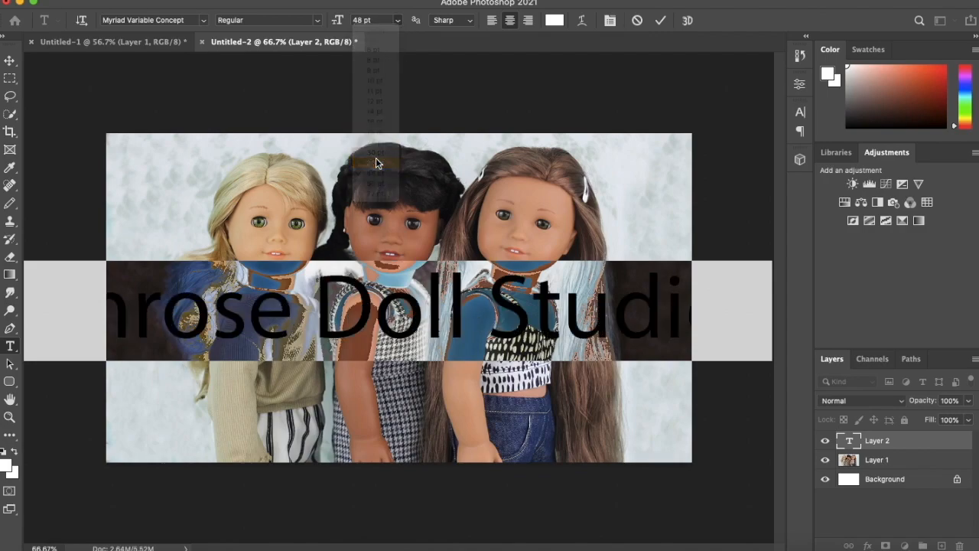
left_click(397, 20)
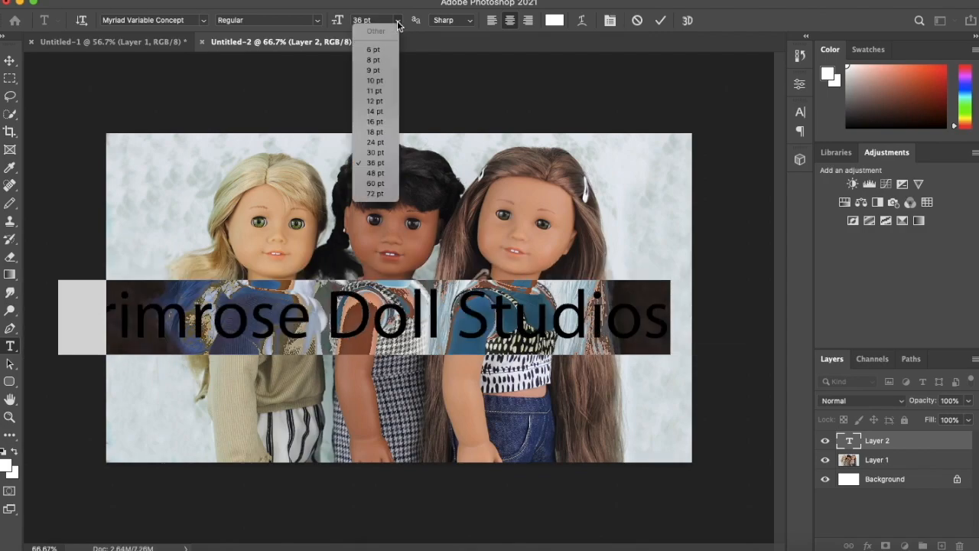
left_click(374, 153)
Step: Move the title down over the dolls' outfits and add a second line reading "Style Swap"
left_click(331, 321)
left_click_drag(314, 373, 362, 401)
key("Return")
type("Style Swap")
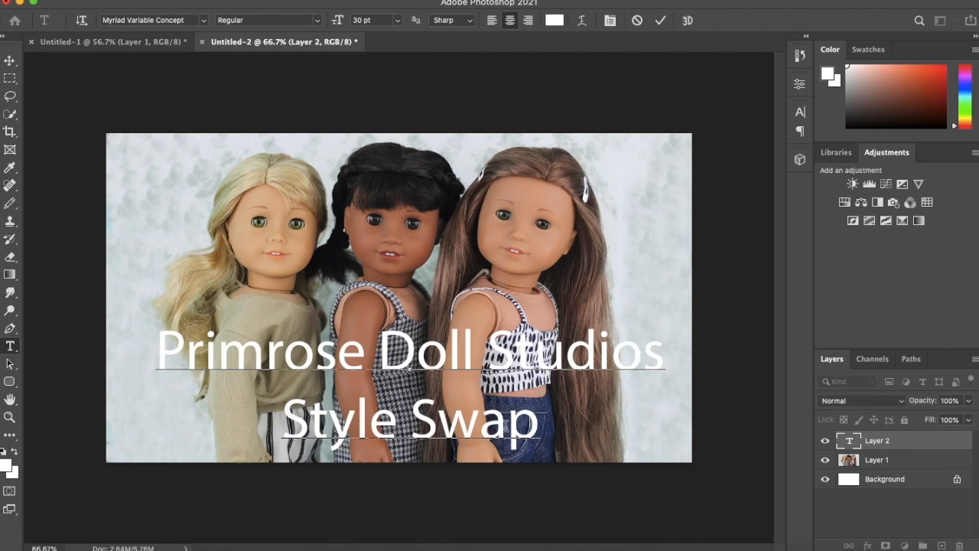
Step: Change the font of both title lines to MADE Gentle
left_click_drag(540, 432, 257, 49)
left_click(204, 20)
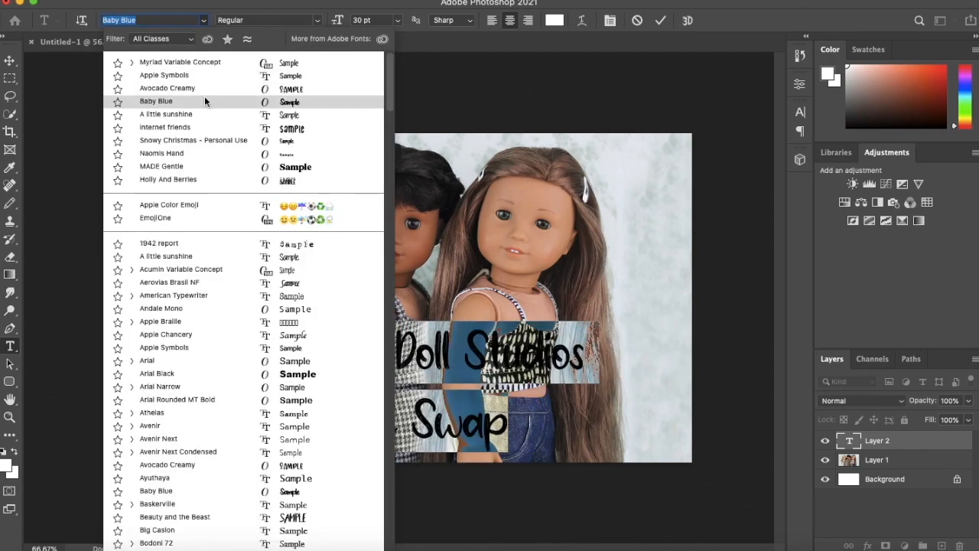
left_click(218, 166)
left_click(382, 365)
left_click_drag(390, 467, 382, 468)
Step: Set the size of both title lines to 24 pt and commit the text
left_click_drag(106, 346, 546, 397)
left_click(397, 19)
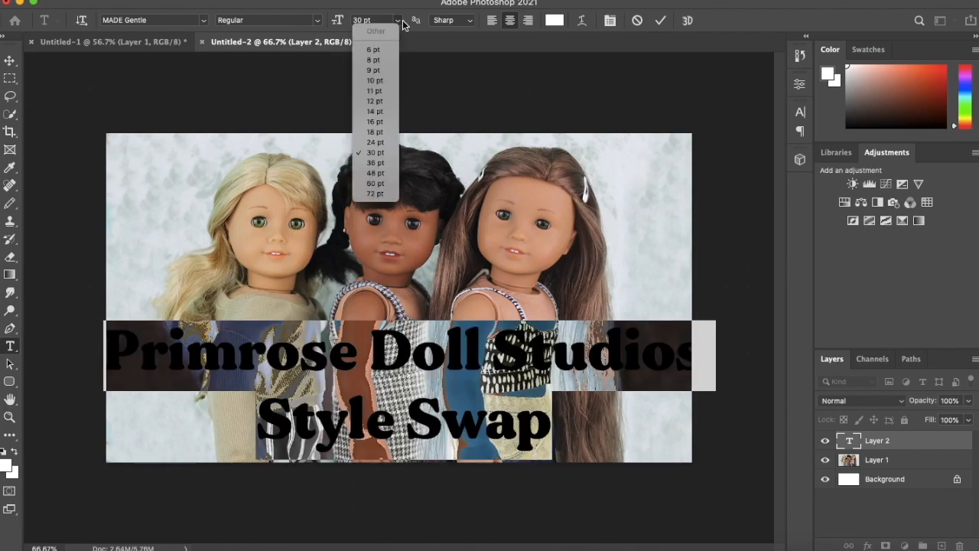
left_click(385, 144)
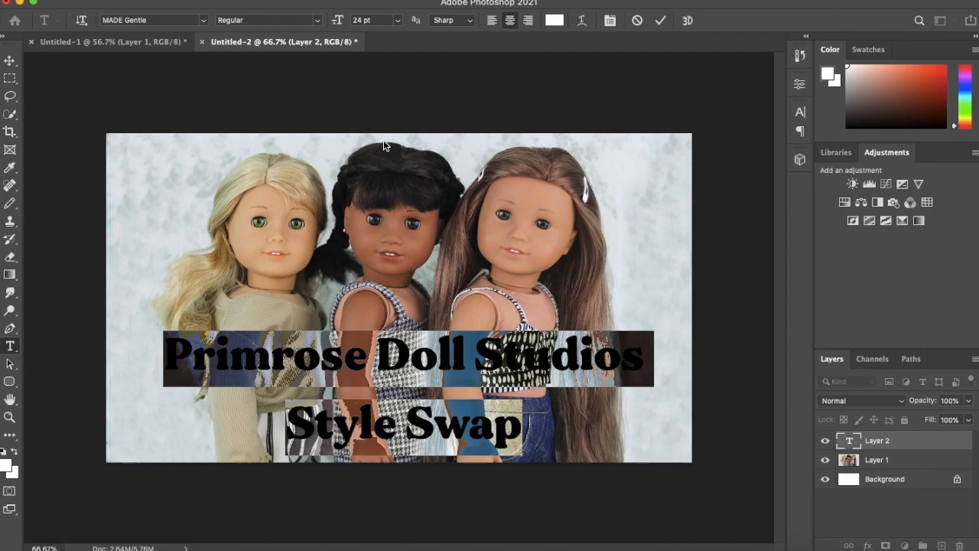
left_click(386, 348)
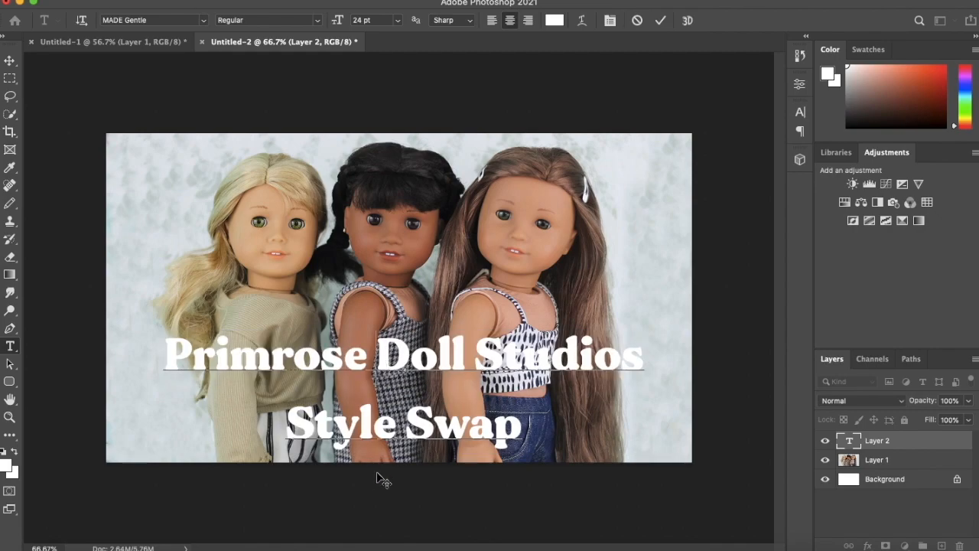
left_click(663, 22)
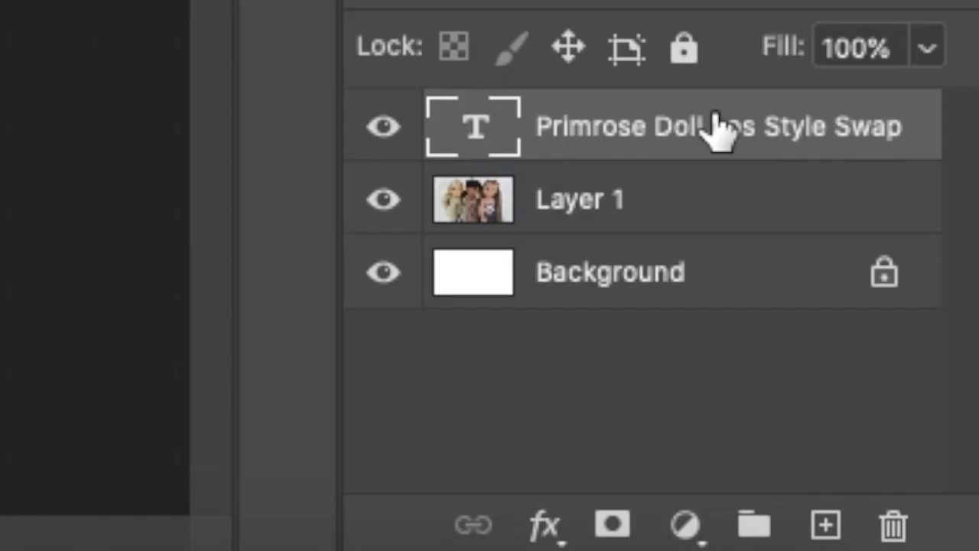
Step: Rasterize the "Primrose Doll Studios Style Swap" type layer
right_click(913, 443)
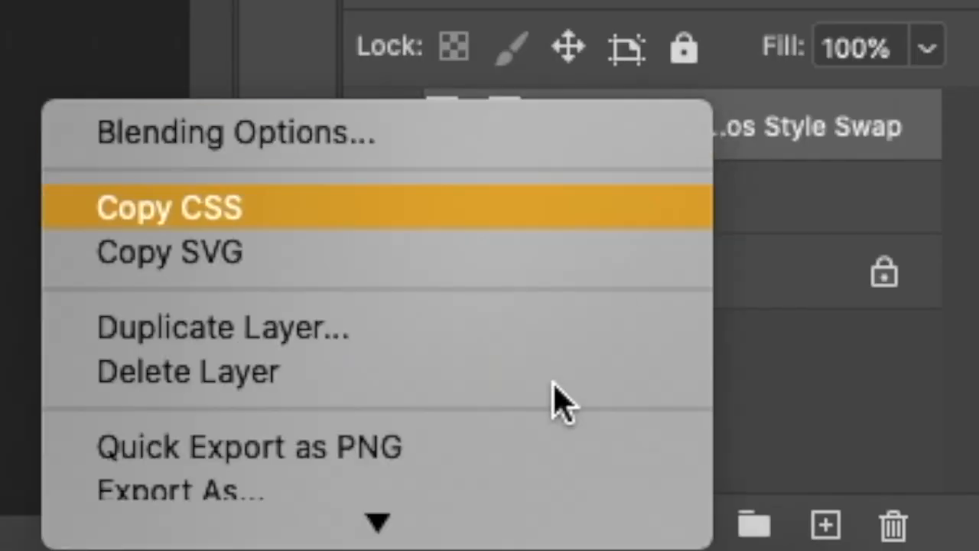
mouse_move(810, 550)
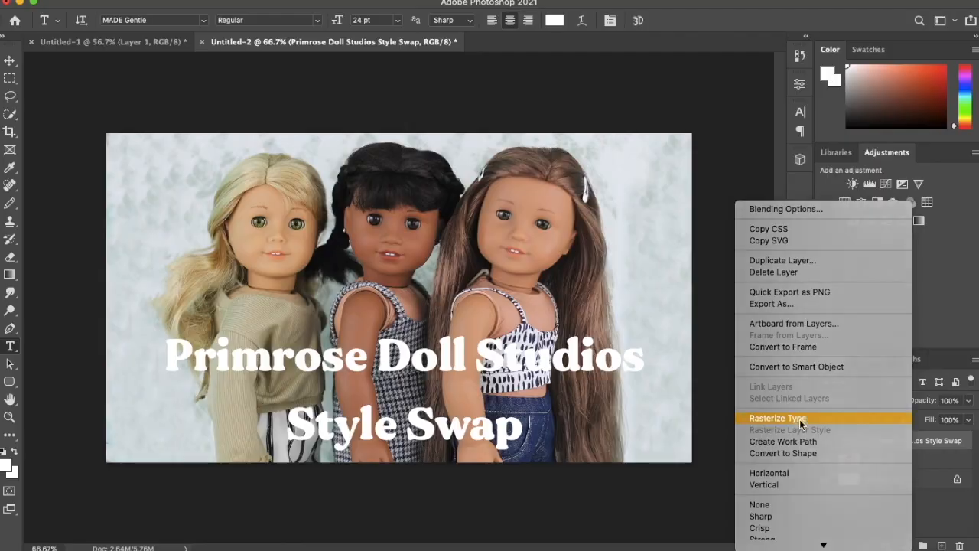
left_click(273, 130)
Step: Move the rasterized title with Free Transform to about X 631.79 px, Y 554.62 px
left_click(107, 2)
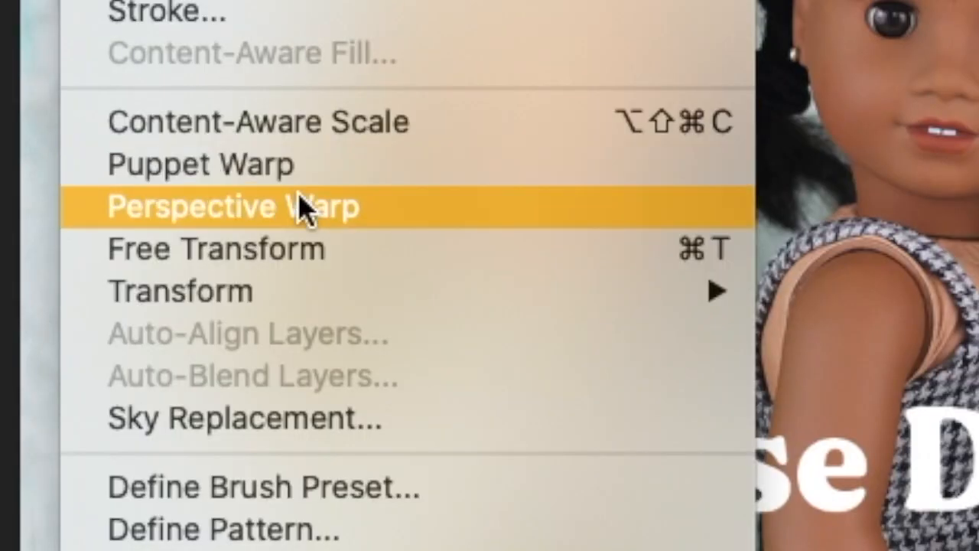
left_click(290, 253)
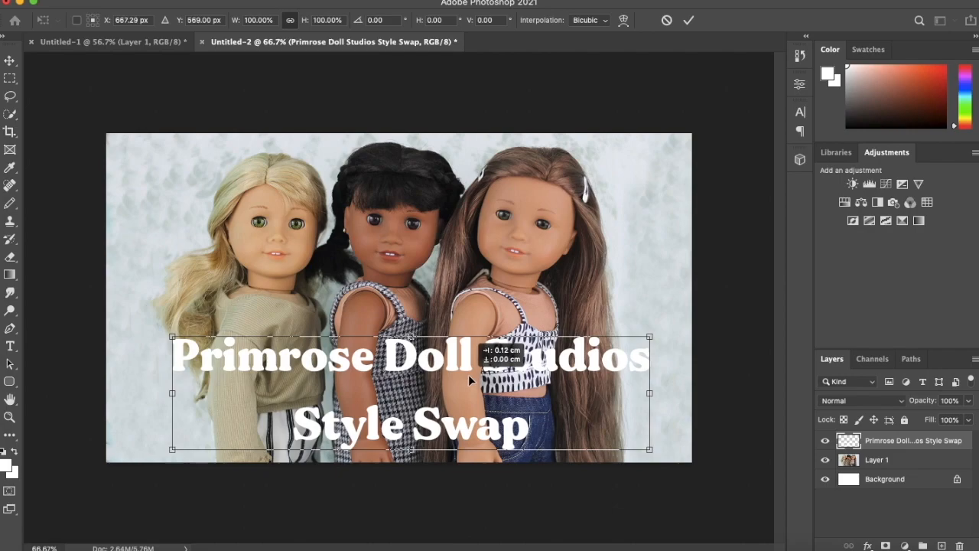
mouse_move(468, 374)
left_mouse_down()
mouse_move(435, 375)
mouse_move(526, 369)
mouse_move(455, 369)
left_mouse_up()
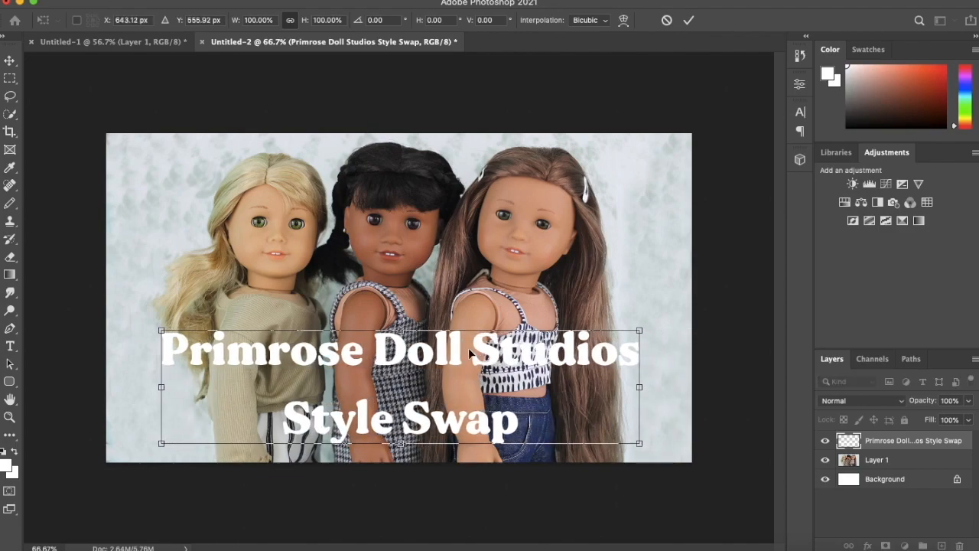
left_click_drag(374, 389, 367, 384)
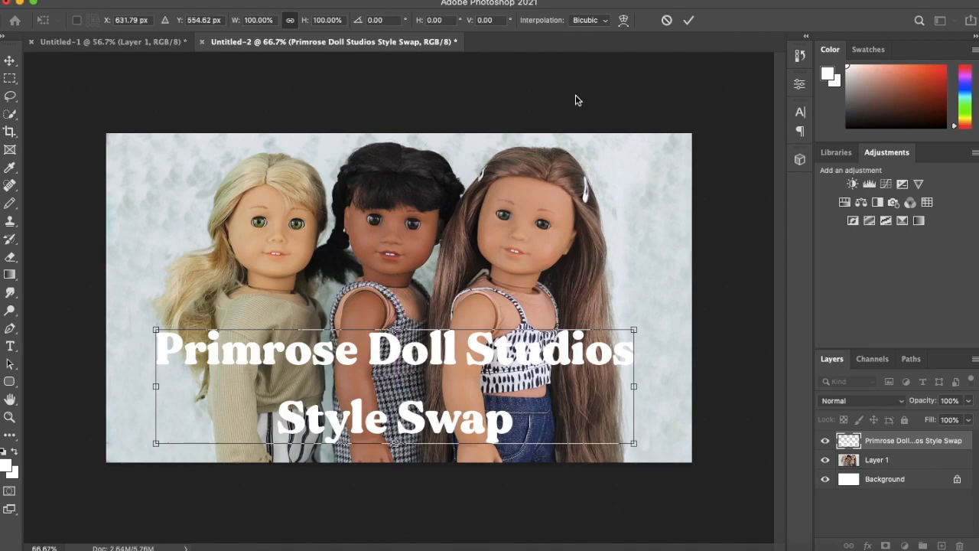
left_click(687, 20)
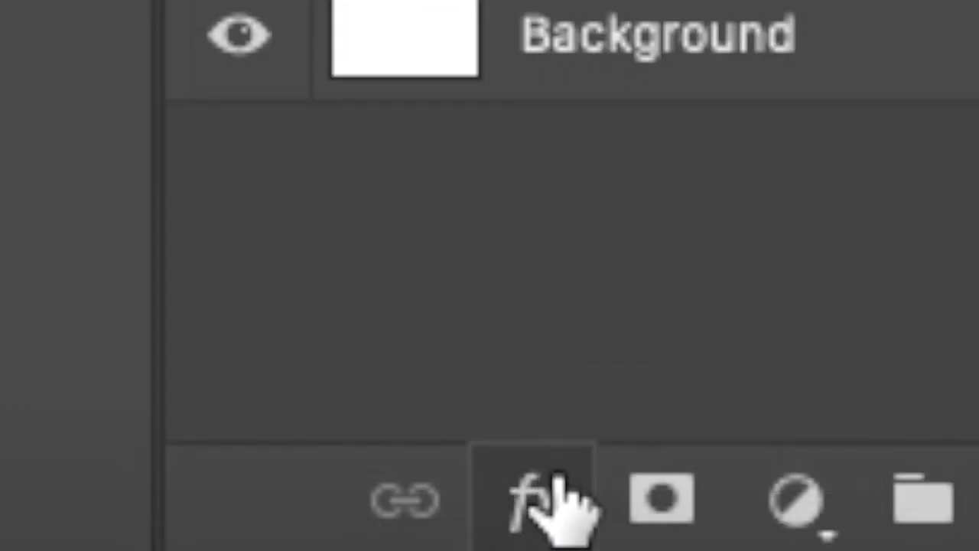
Step: Add a Drop Shadow to the title layer and set its colour to 4e5c83, sampled from the doll's jeans
left_click(554, 481)
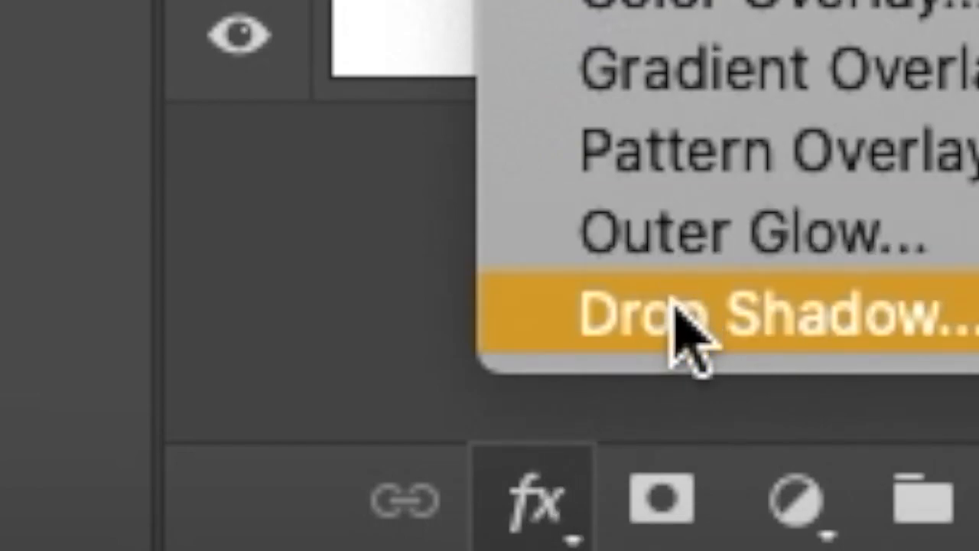
left_click(685, 317)
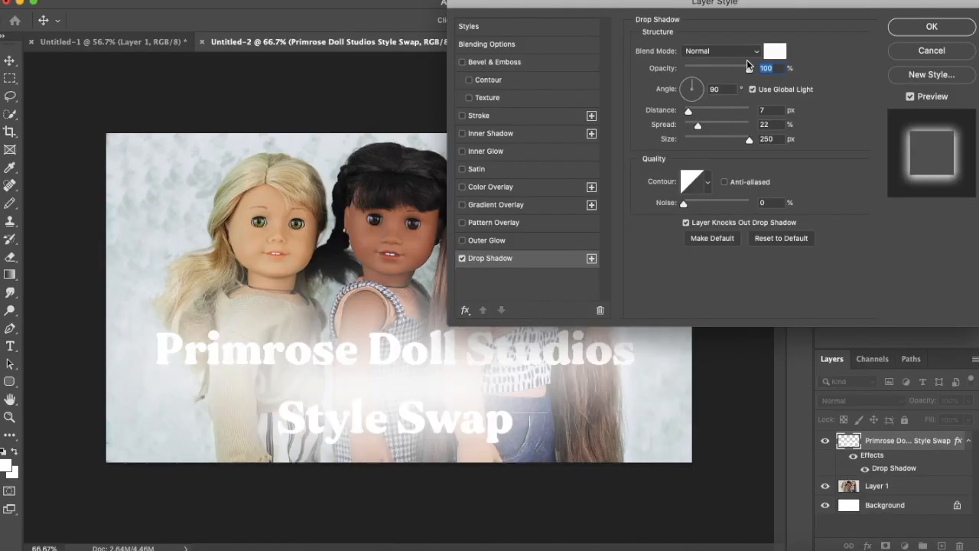
left_click(775, 52)
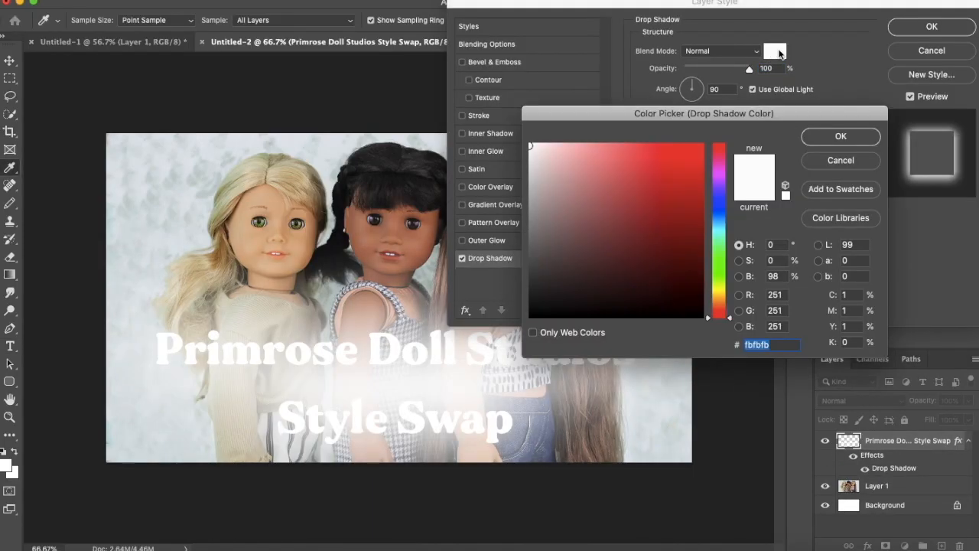
left_click(537, 410)
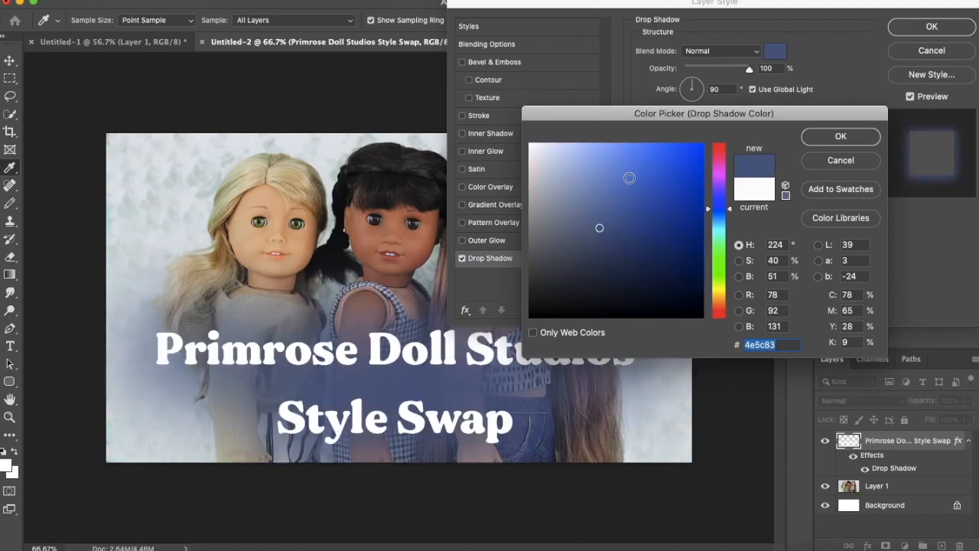
left_click(831, 138)
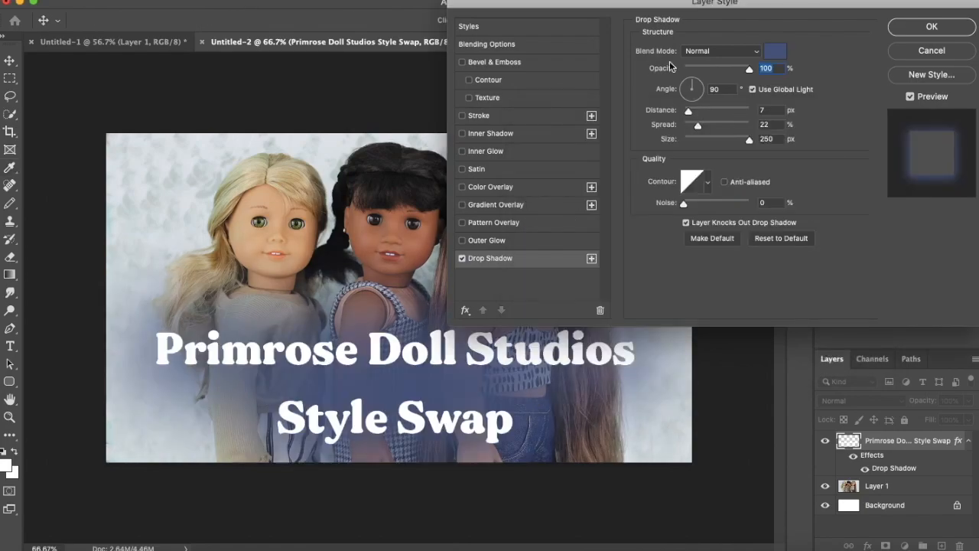
Step: Reduce the title's drop shadow size, adjust its distance and apply the layer style
left_click_drag(739, 136, 803, 135)
left_click_drag(714, 136, 686, 113)
left_click(930, 27)
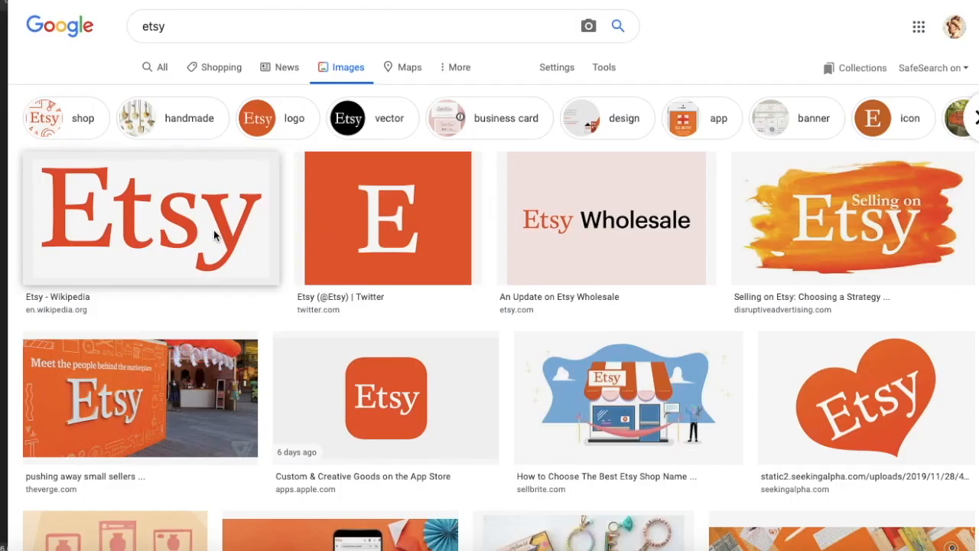
Step: Save the heart-shaped Etsy logo from the Google Images results and place it in the Untitled-2 document in Photoshop
left_click(878, 358)
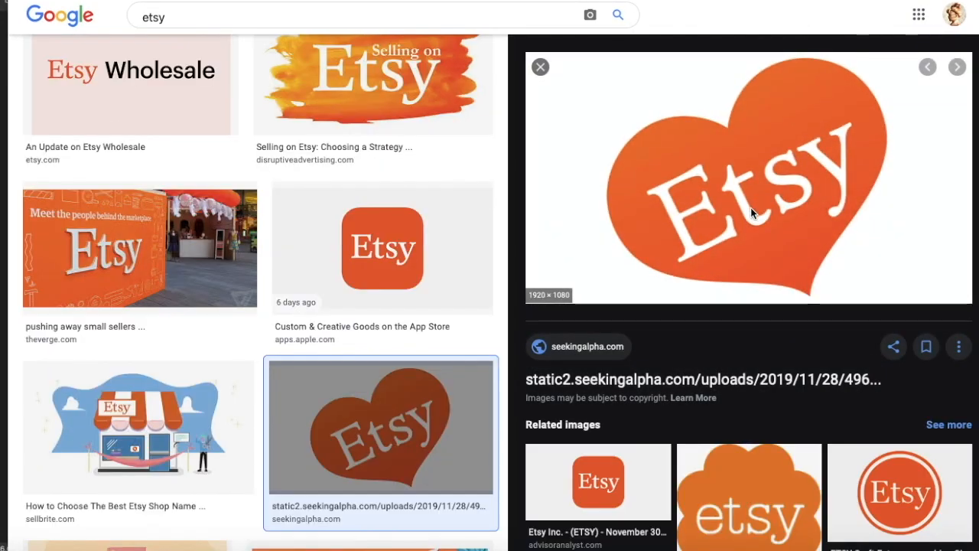
right_click(750, 207)
left_click(796, 377)
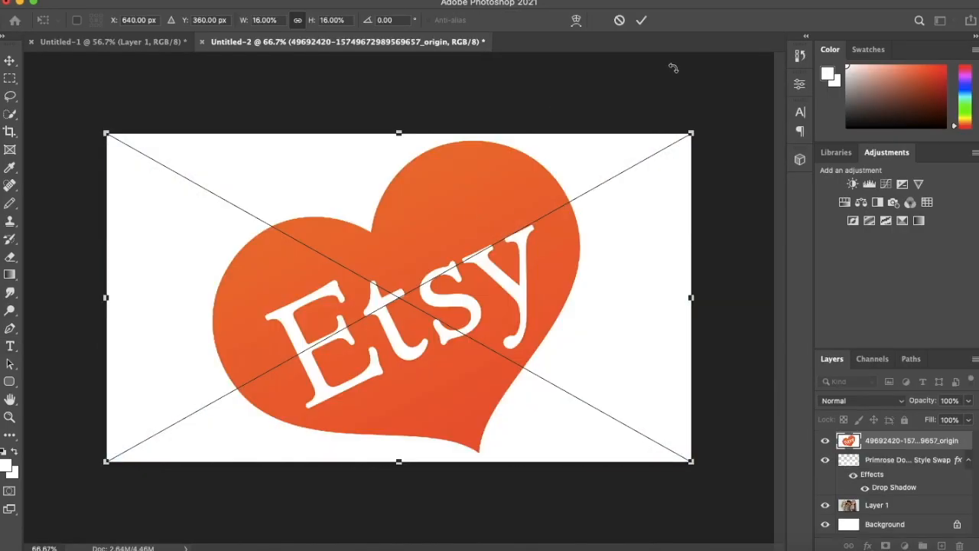
left_click(641, 20)
Step: Select the orange Etsy heart with the Quick Selection tool and copy it to a new layer
left_click(10, 113)
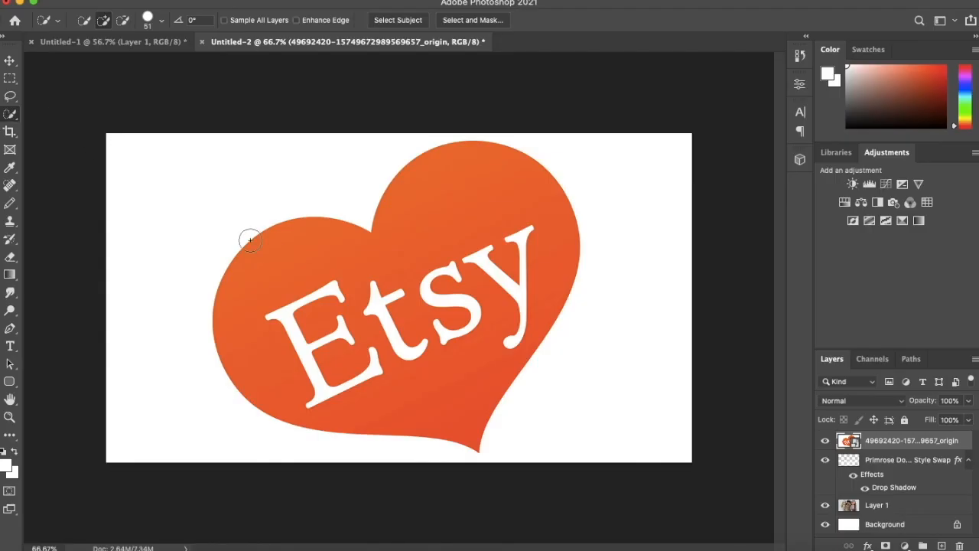
mouse_move(274, 249)
left_mouse_down()
mouse_move(312, 254)
mouse_move(370, 281)
mouse_move(409, 335)
mouse_move(402, 365)
mouse_move(298, 343)
mouse_move(310, 313)
mouse_move(340, 355)
mouse_move(523, 272)
mouse_move(490, 287)
left_mouse_up()
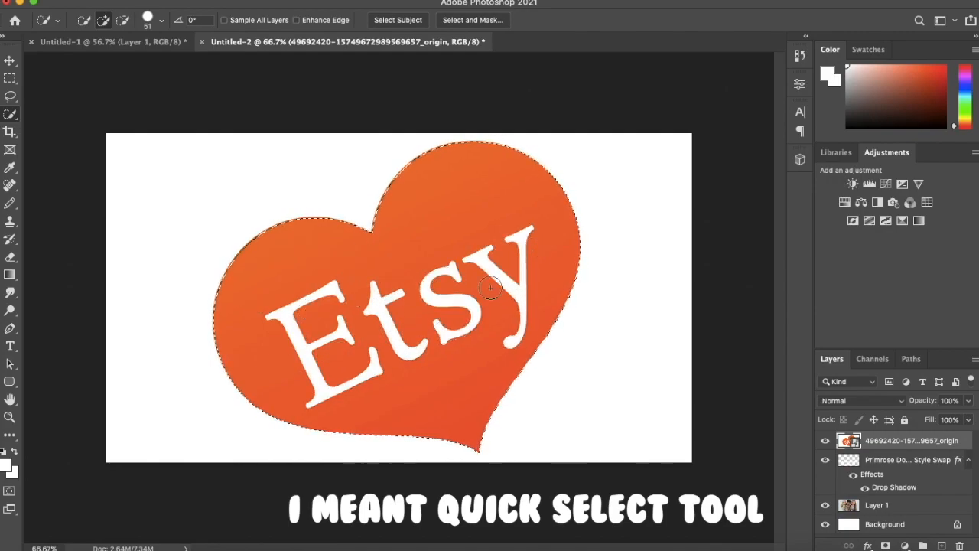
key("ctrl+j")
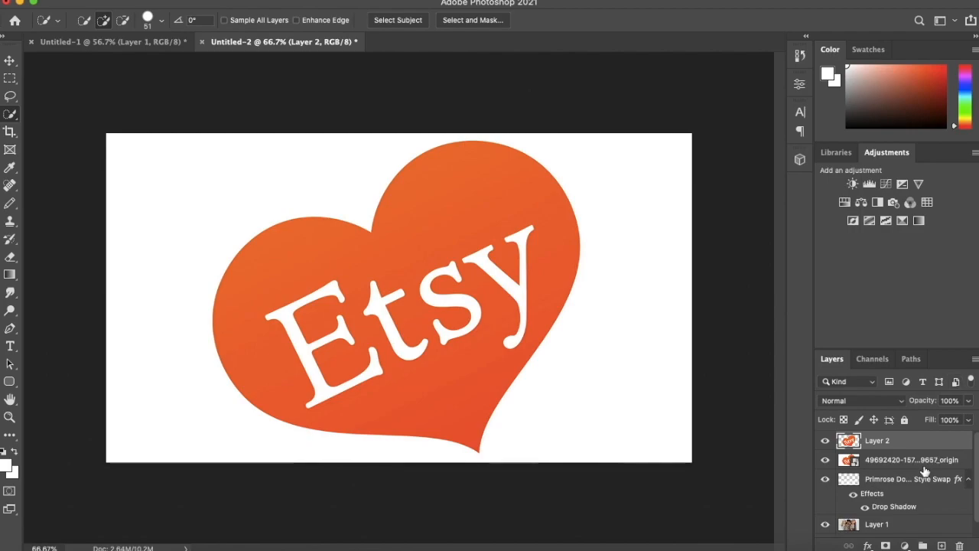
Step: Delete the originally placed Etsy logo layer with the white background
left_click(923, 460)
right_click(923, 460)
left_click(822, 492)
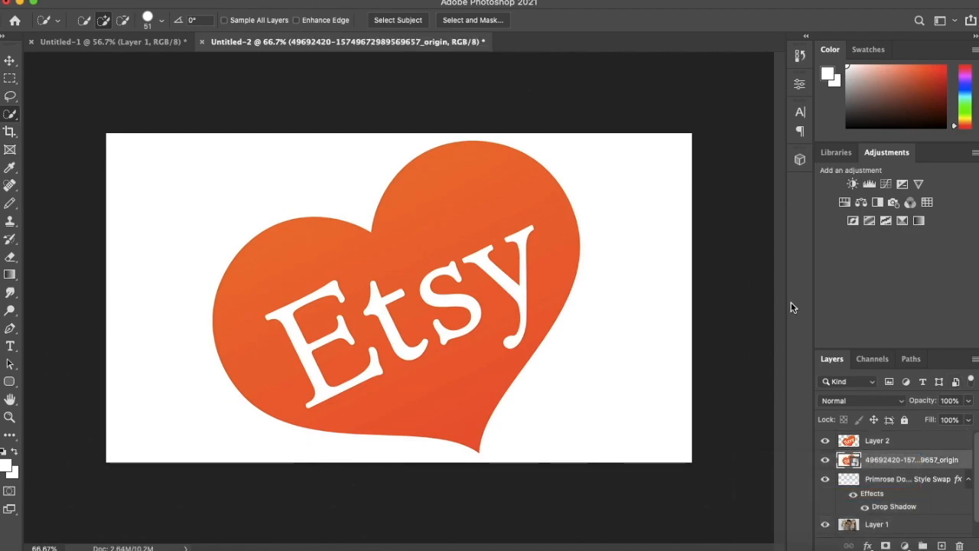
left_click(594, 196)
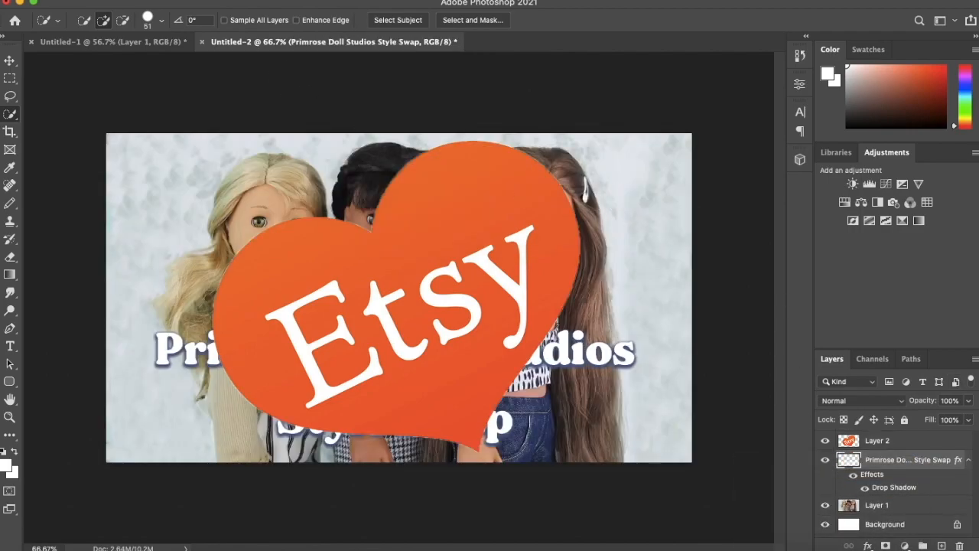
left_click(131, 1)
left_click(163, 291)
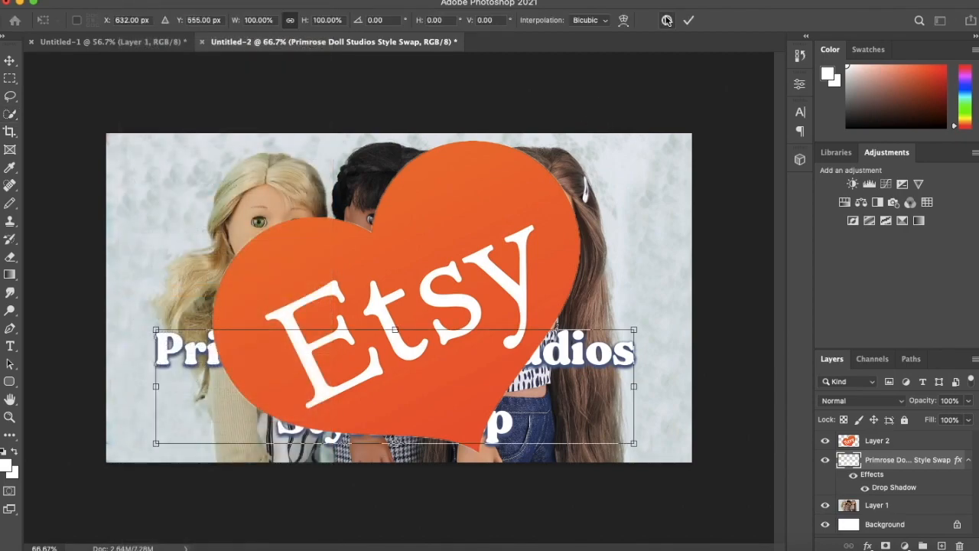
left_click(667, 20)
Step: Scale down the cut-out Etsy heart with Free Transform, move it toward the right side of the image and commit the transform
left_click(879, 442)
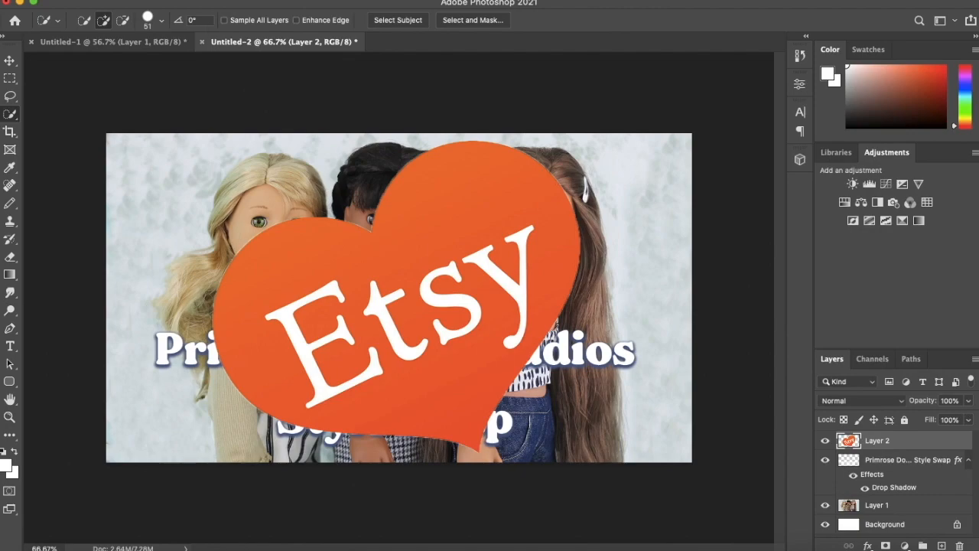
left_click(132, 2)
left_click(185, 289)
left_click_drag(582, 139, 347, 337)
left_click_drag(300, 407, 640, 417)
left_click_drag(686, 356, 641, 390)
left_click_drag(602, 429, 640, 279)
left_click(690, 21)
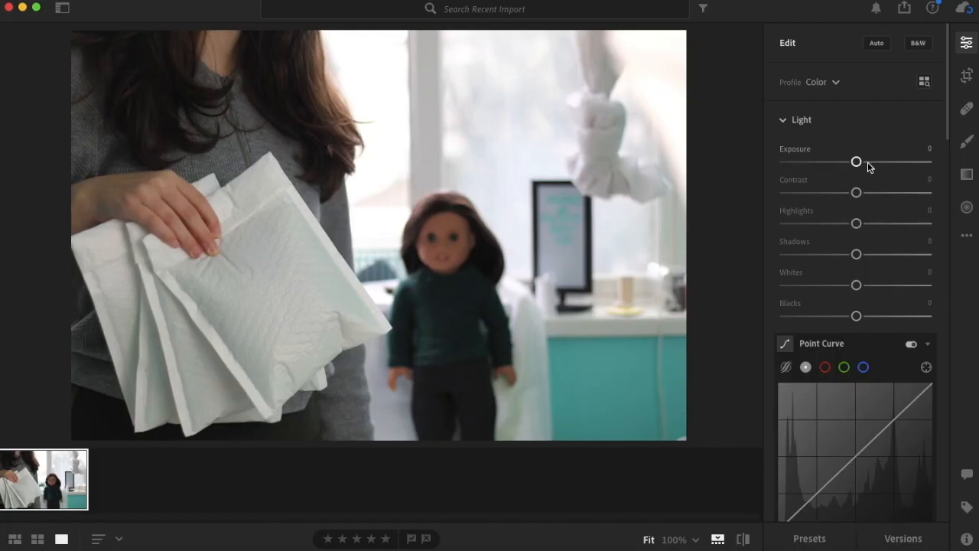
Step: In Lightroom, set Exposure +0.91, Contrast +36, Highlights +17, Shadows +13, Whites +8, Blacks +8 and shape the point curve into a gentle S
left_click_drag(858, 163, 894, 335)
scroll(868, 323, "down", 3)
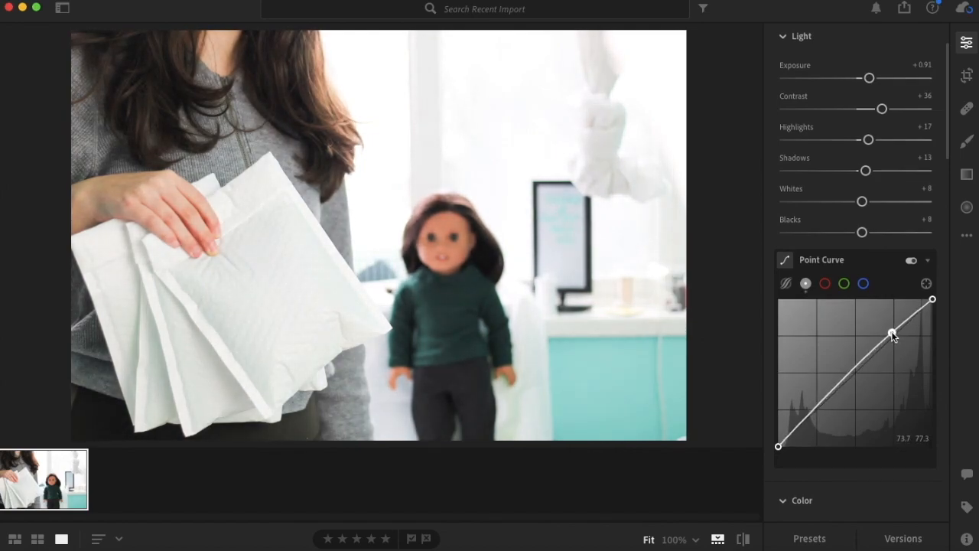
left_click_drag(816, 407, 820, 412)
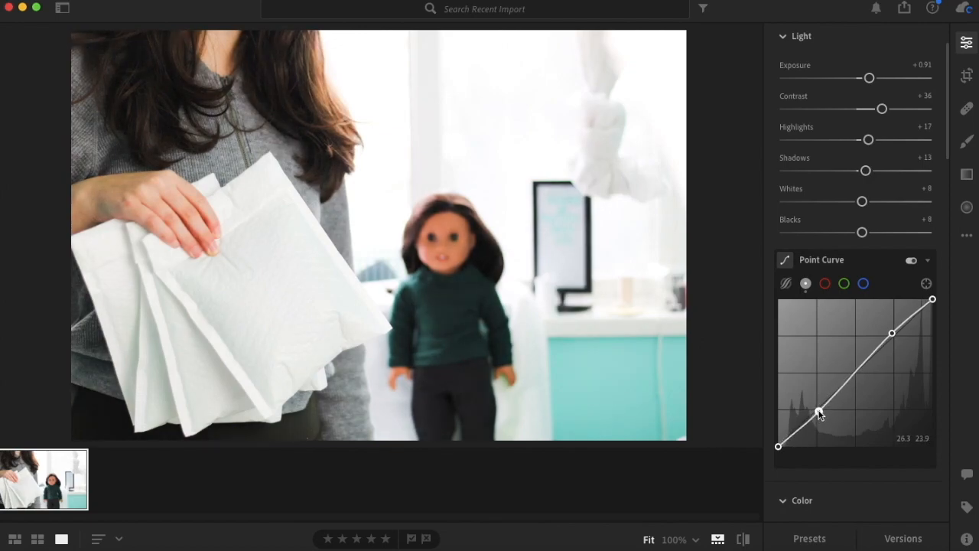
Step: Set the photo's Temp to +4, Tint to +7, Vibrance to +5 and Saturation to +4
scroll(820, 413, "down", 5)
left_click_drag(857, 345, 868, 381)
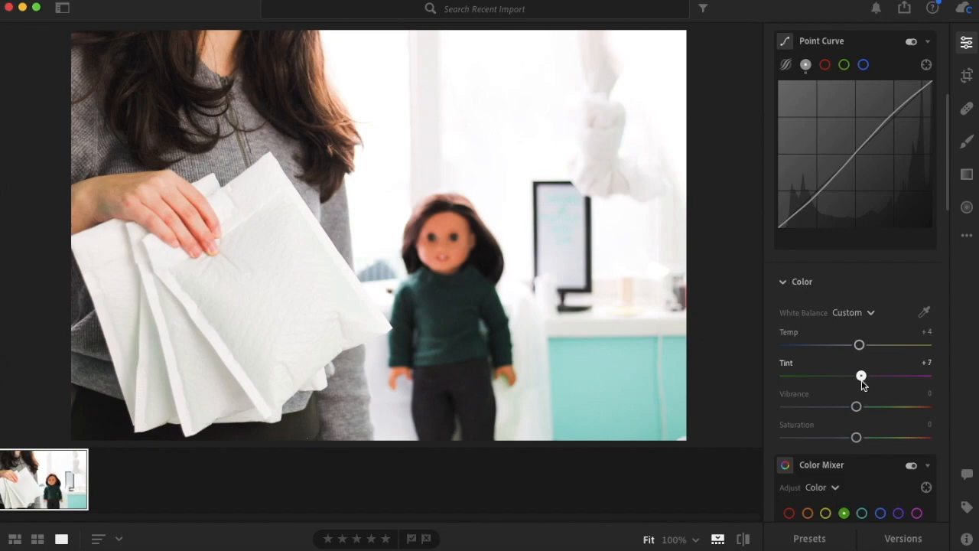
left_click_drag(857, 406, 860, 443)
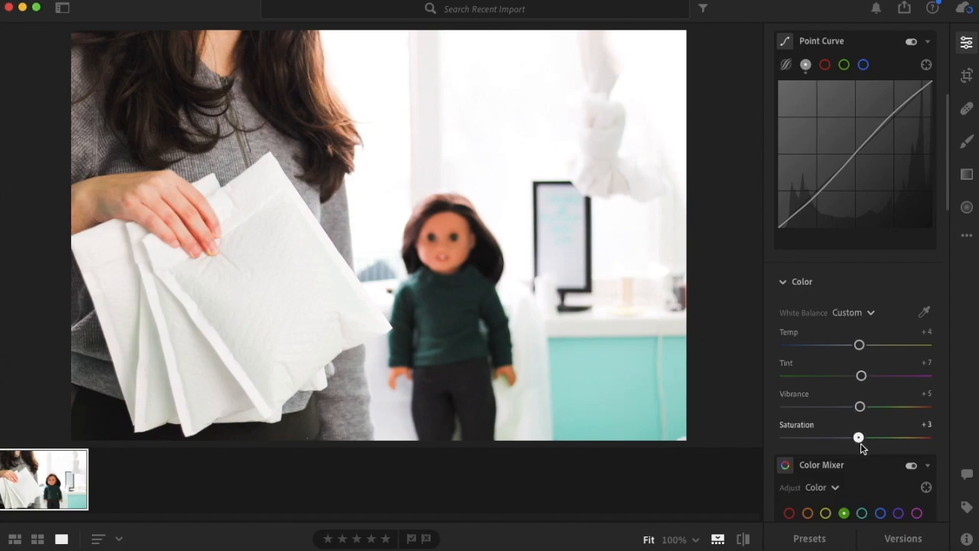
Step: Try a slight midtone tint in Color Grading and undo it
scroll(860, 448, "down", 5)
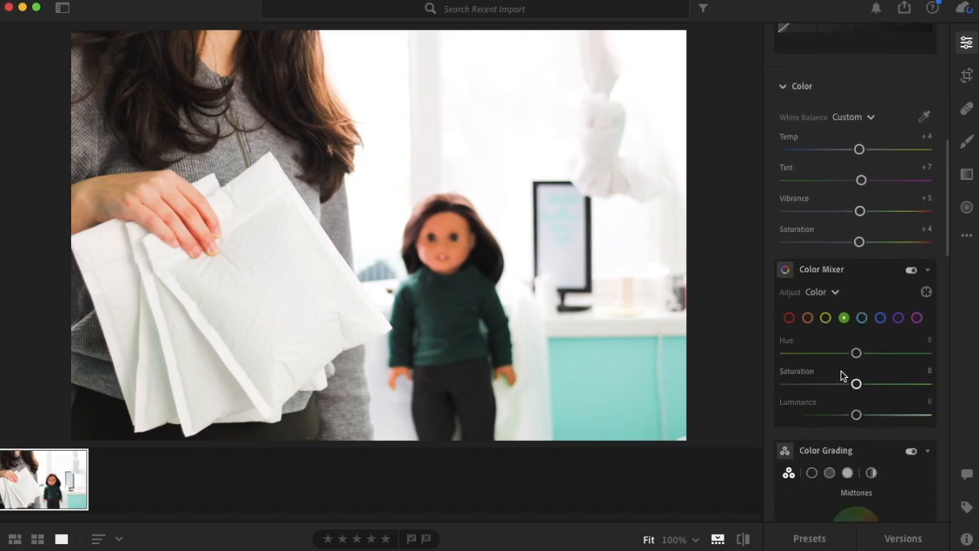
scroll(842, 375, "down", 5)
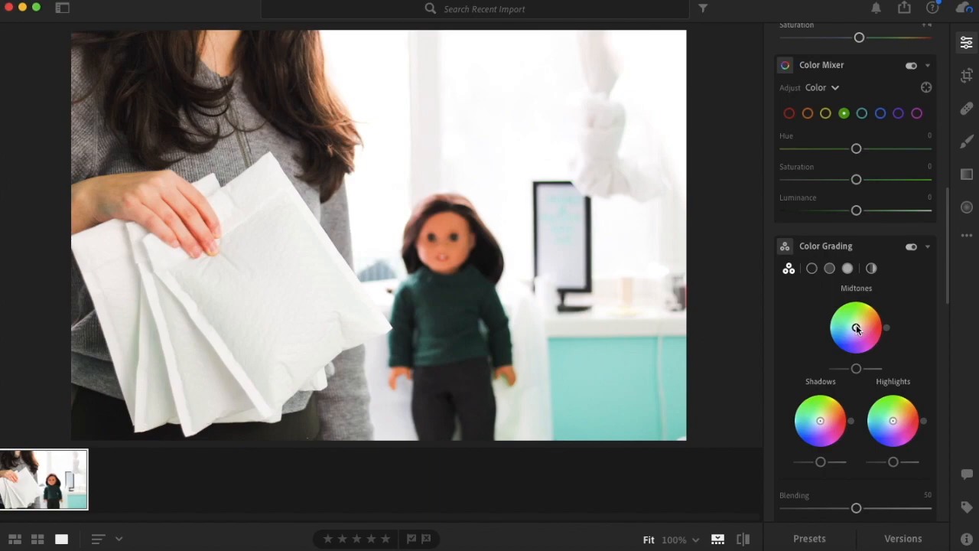
mouse_move(856, 329)
left_mouse_down()
mouse_move(850, 322)
mouse_move(859, 332)
left_mouse_up()
key("super+z")
Step: Set Noise Reduction to 39 and Color Noise Reduction to 42
scroll(857, 372, "down", 7)
scroll(851, 394, "down", 6)
left_click(835, 418)
left_click_drag(839, 447, 845, 449)
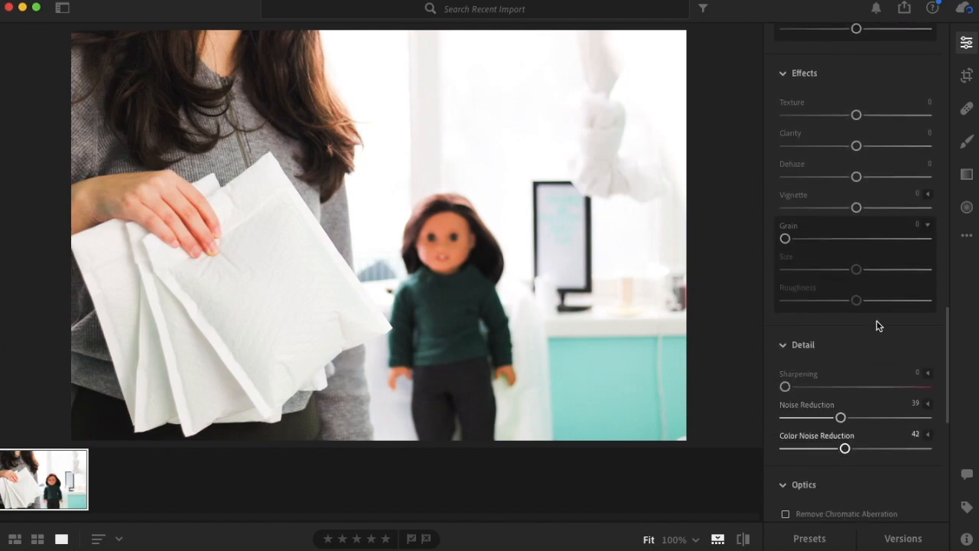
Step: Reset the photo's colour temperature to 0
scroll(873, 329, "up", 10)
left_click_drag(860, 338, 852, 339)
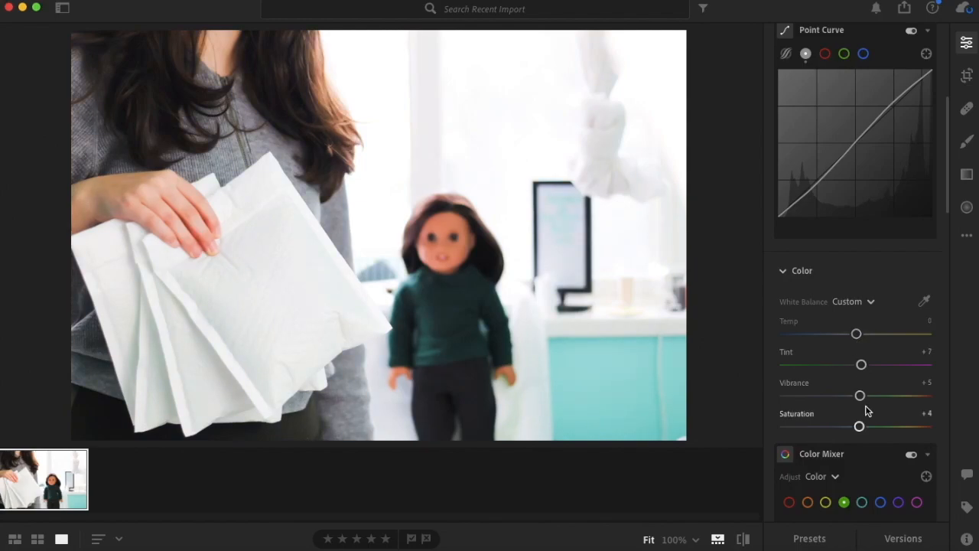
scroll(860, 401, "down", 5)
scroll(866, 411, "down", 2)
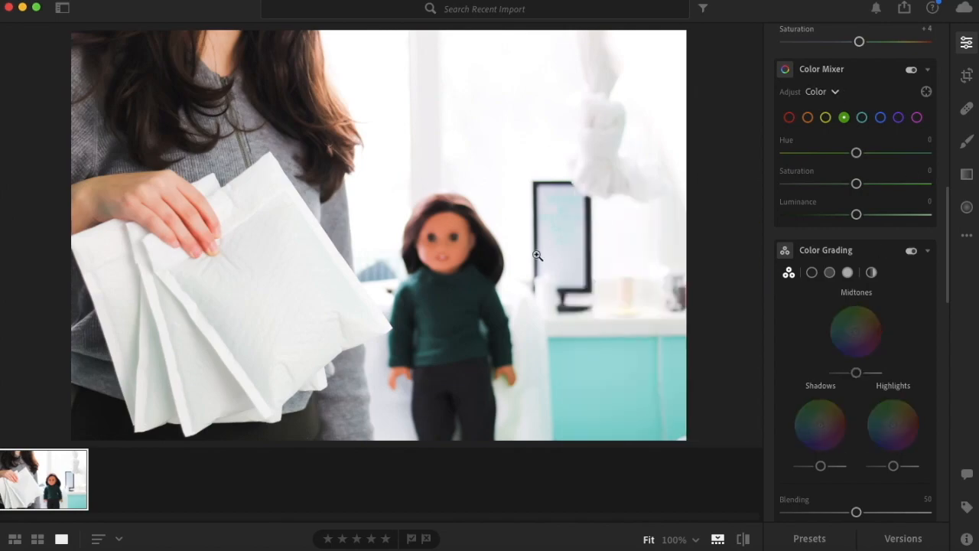
Step: Export the edited photo of the doll and mailers from Lightroom
right_click(537, 255)
left_click(780, 121)
left_click(904, 9)
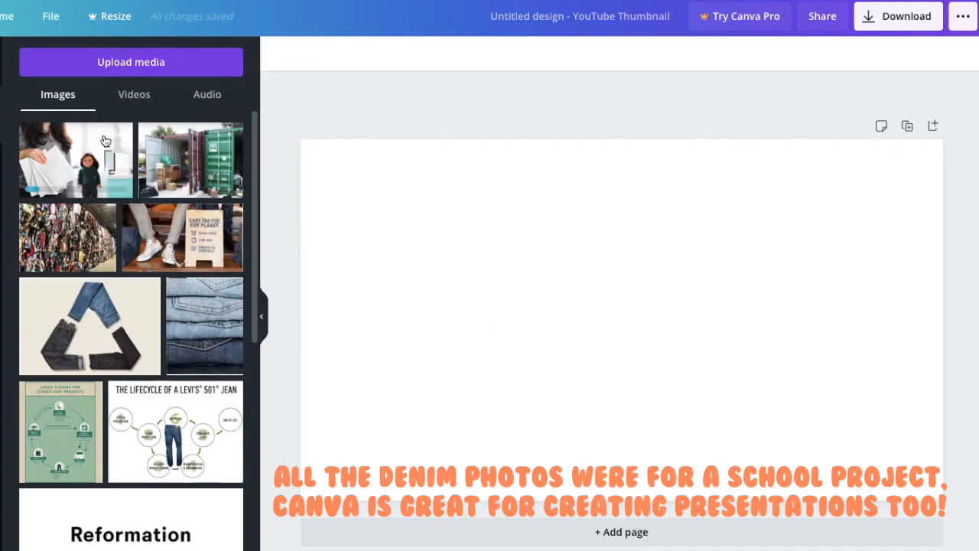
Step: Switch to Canva, add the uploaded doll photo to the YouTube thumbnail, enlarge it to fill the page and shift it slightly upward
left_click(105, 140)
left_click_drag(552, 307, 428, 261)
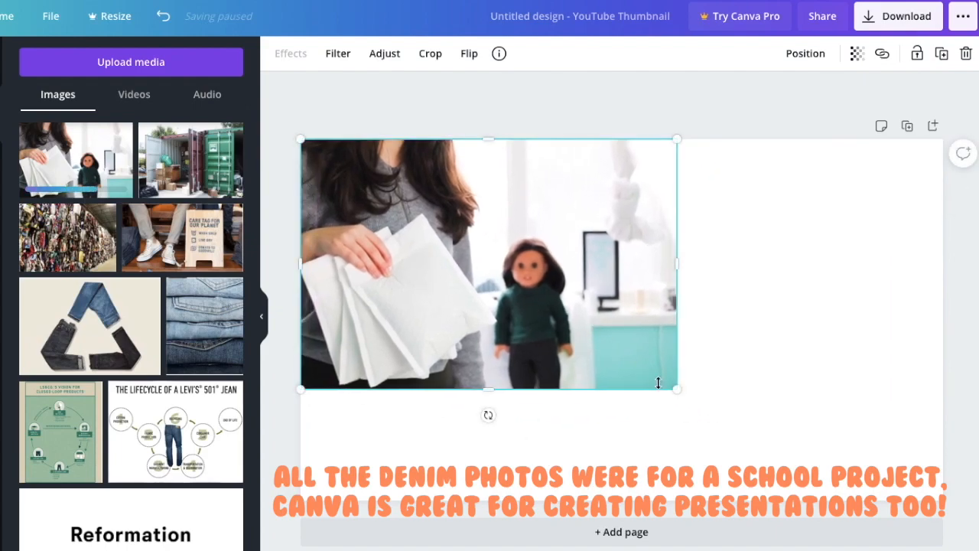
left_click_drag(676, 388, 949, 550)
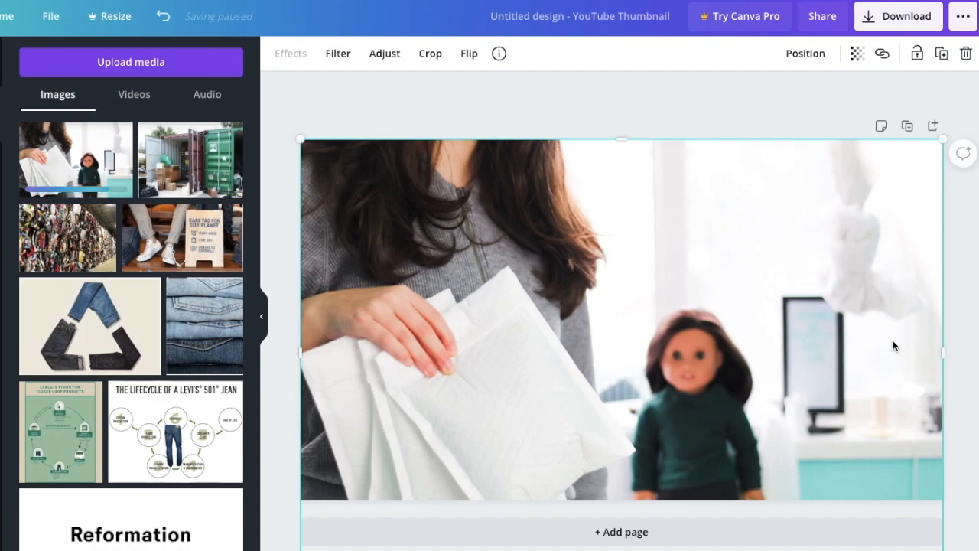
left_click_drag(666, 327, 662, 286)
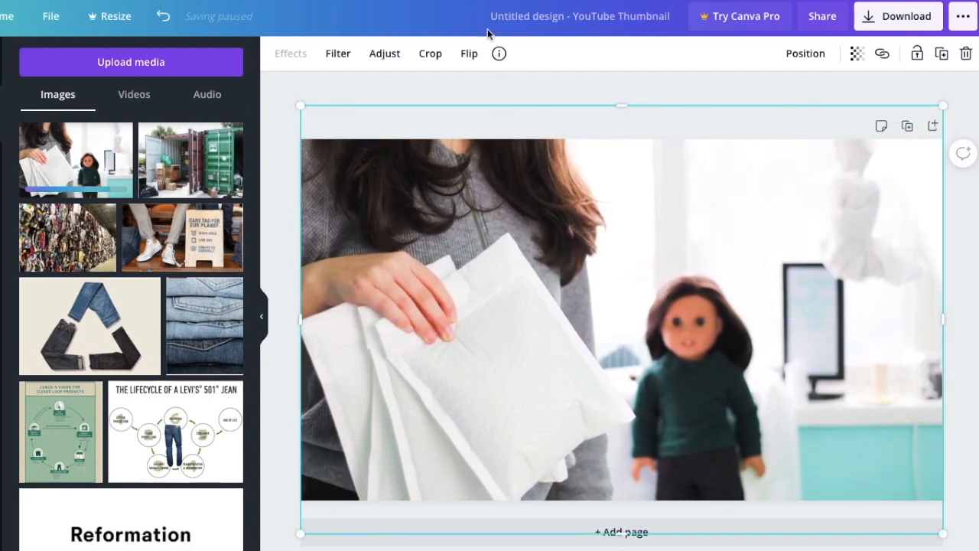
left_click(490, 90)
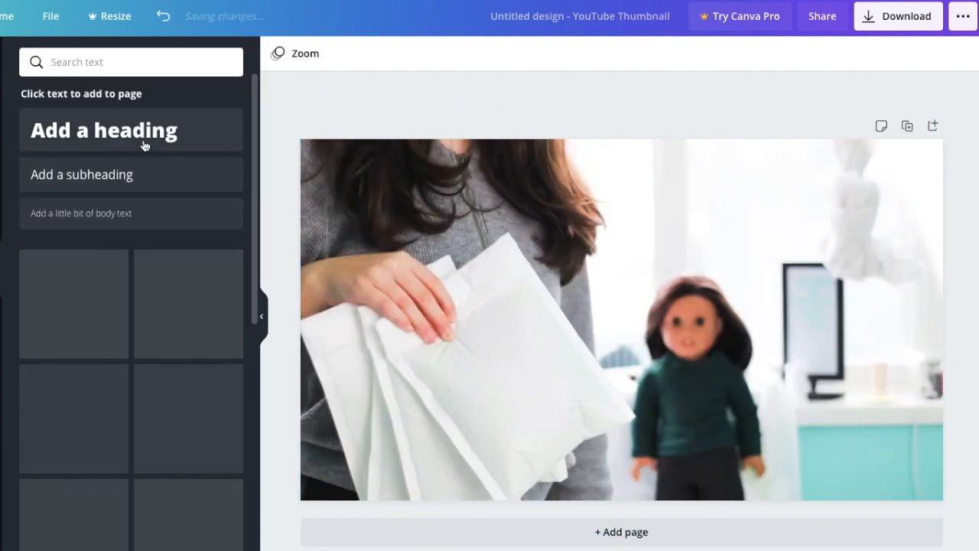
Step: Add a heading reading "Etsy Q & A" to the thumbnail and set its text colour to white
left_click(144, 146)
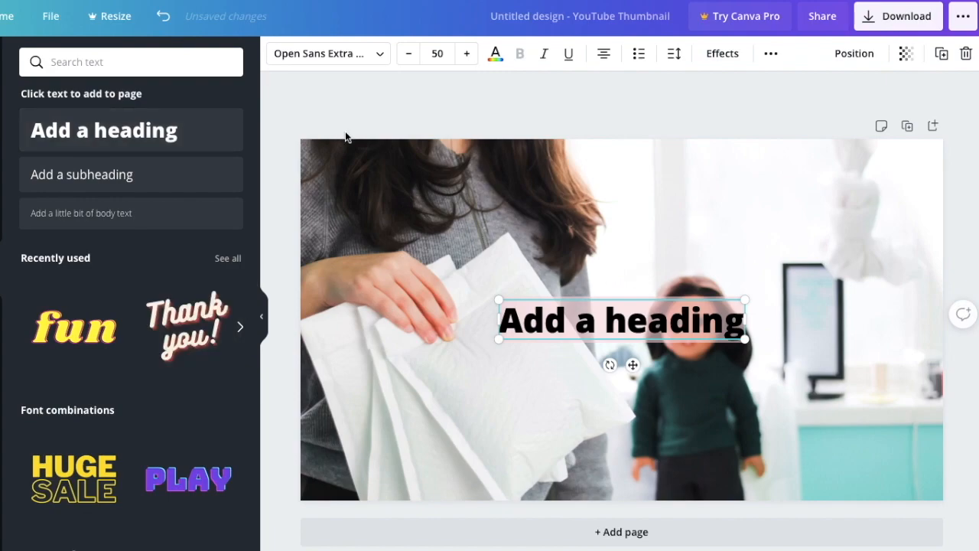
type("Etsy")
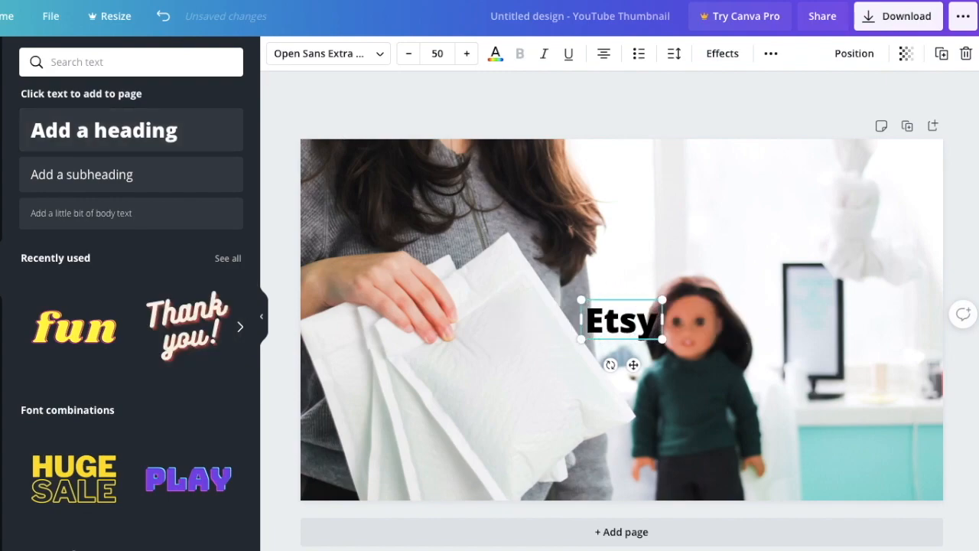
type(" Q")
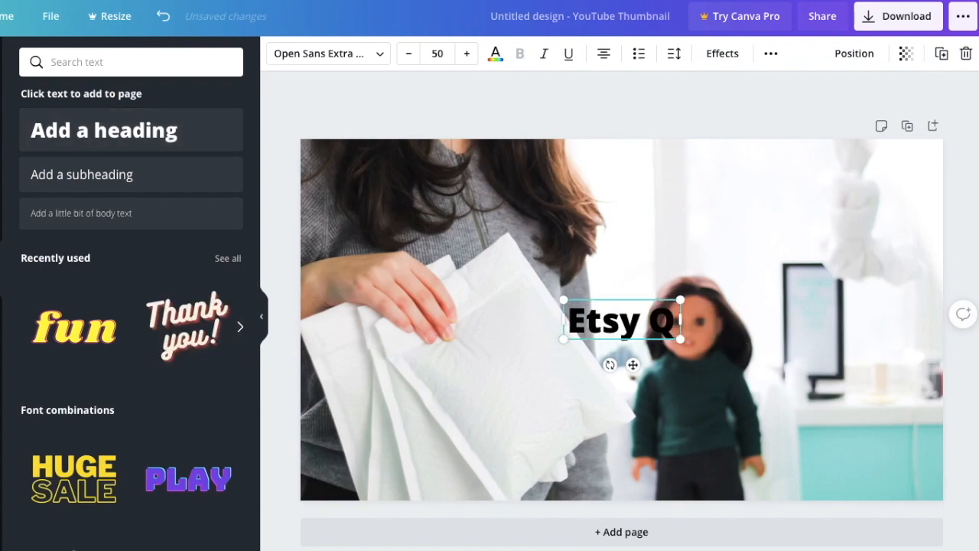
type(" & A")
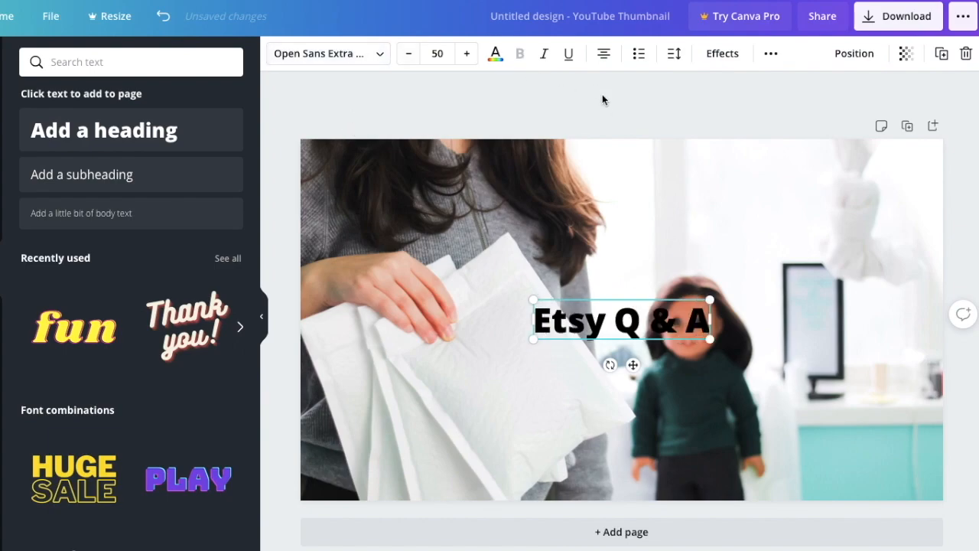
left_click(494, 57)
left_click(73, 197)
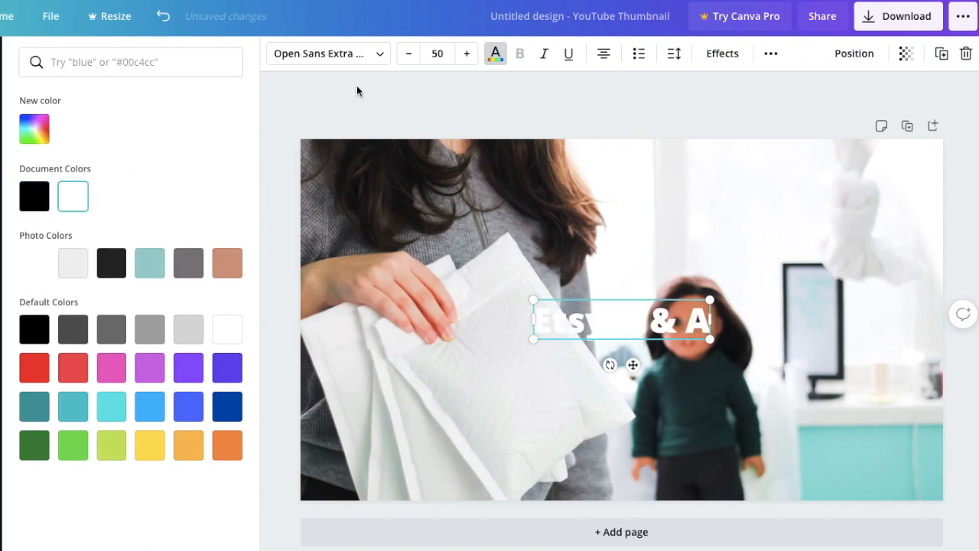
Step: Give the "Etsy Q & A" heading a Shadow effect coloured #4E75AF and open its text colour and font choices
left_click(712, 55)
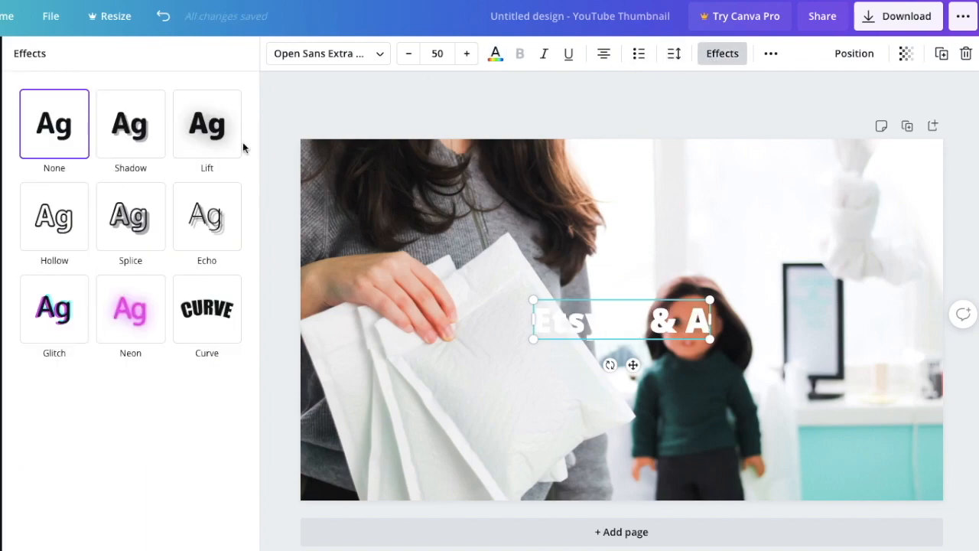
left_click(136, 154)
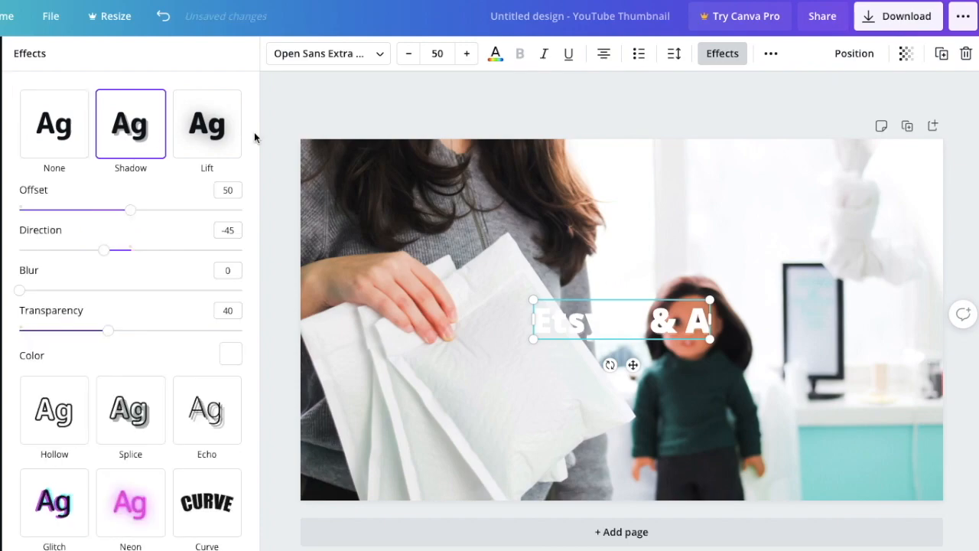
left_click(231, 352)
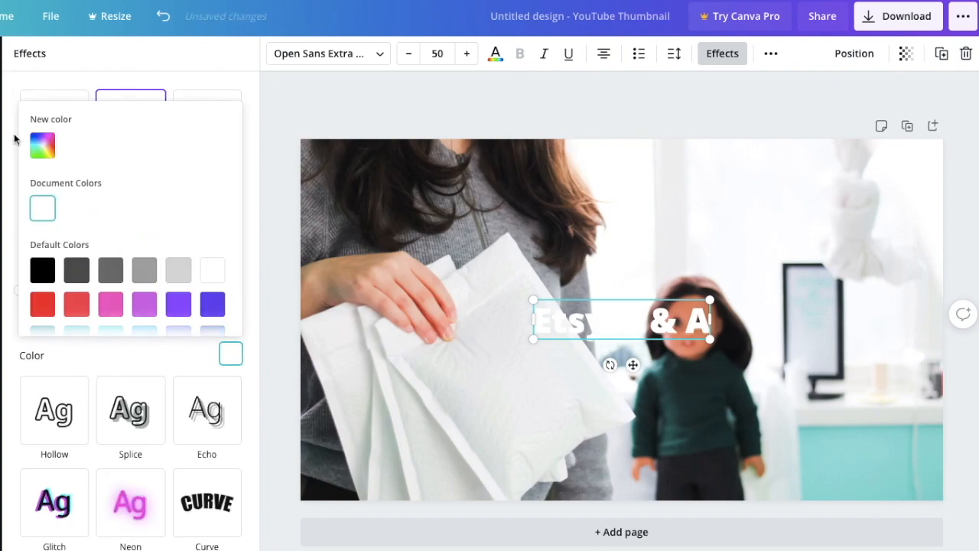
left_click(42, 145)
left_click(142, 268)
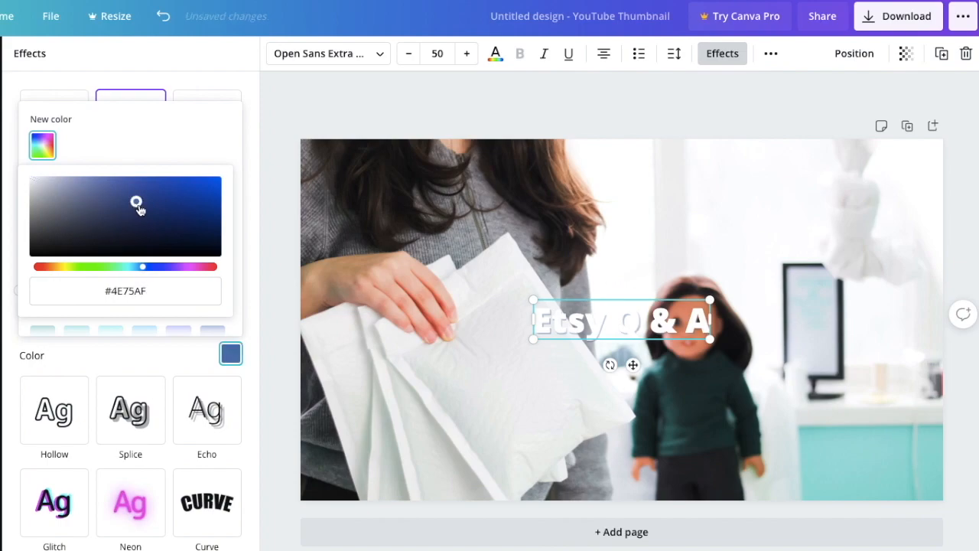
left_click(496, 53)
left_click(329, 53)
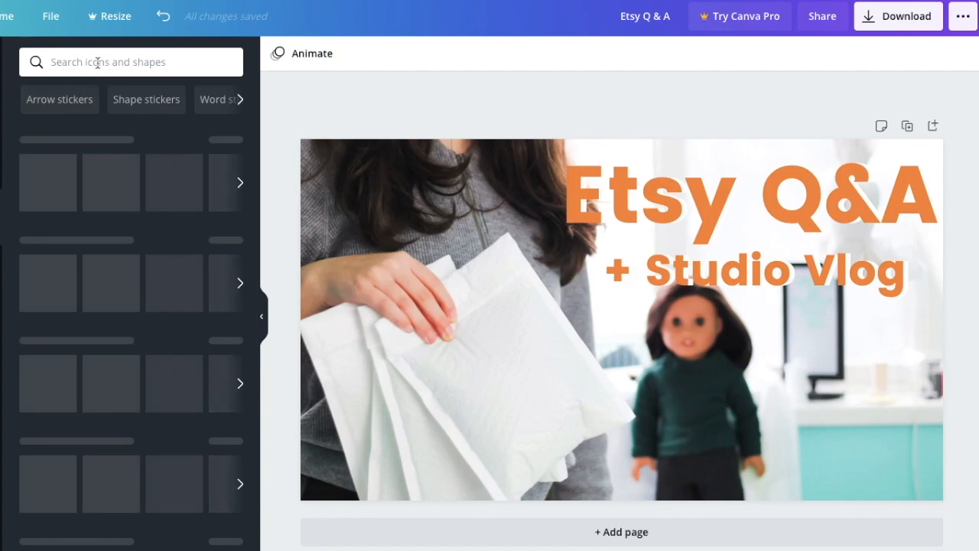
Step: Search the elements for "etsy" and add the free white letter E logo to the thumbnail
left_click(98, 62)
type("etsy")
key("Return")
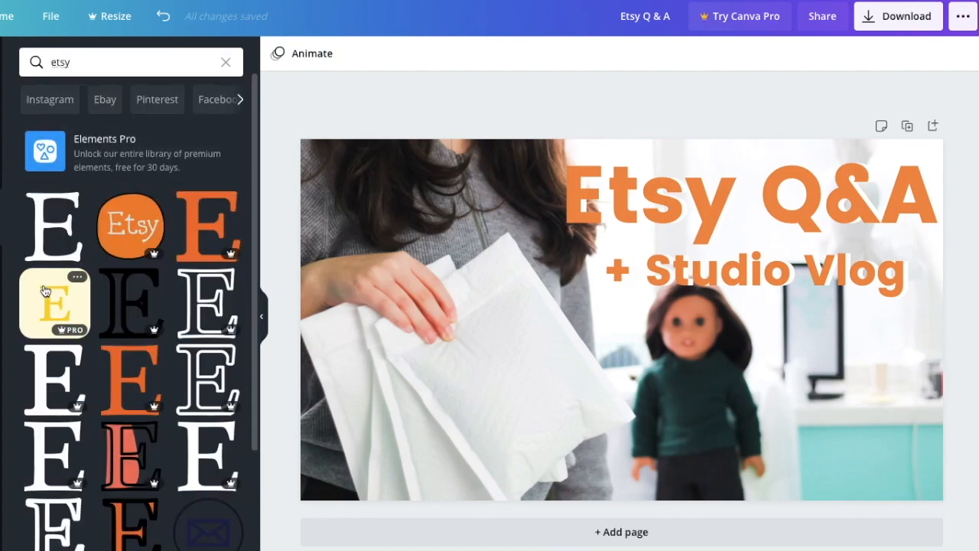
scroll(45, 292, "down", 1)
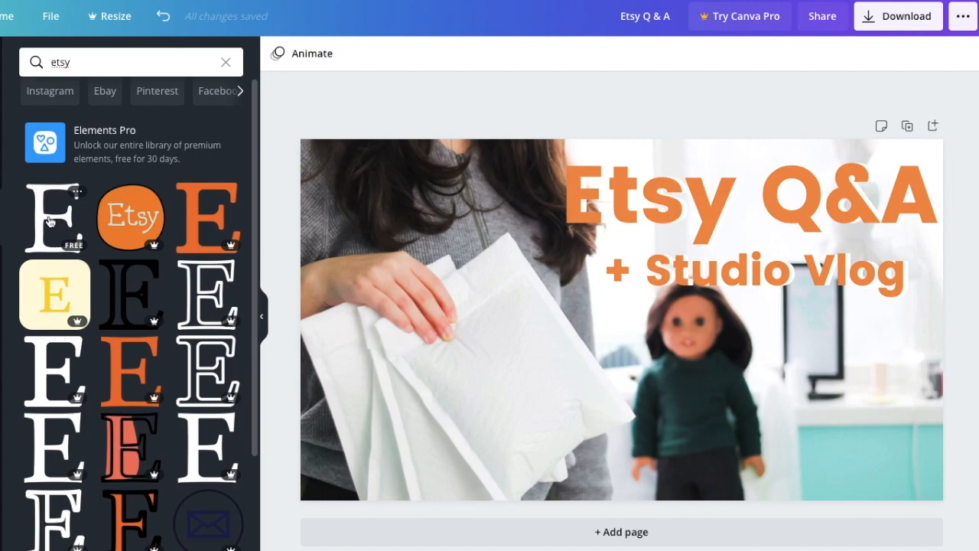
left_click(50, 221)
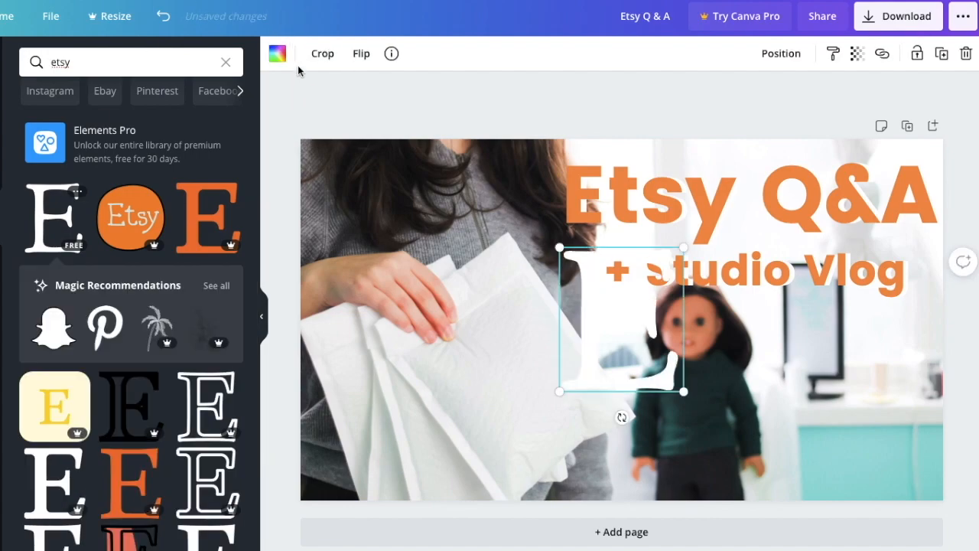
Step: Recolour the E logo orange, shrink it to about 143 by 166 and place it in the thumbnail's lower-right corner
left_click(277, 55)
left_click(38, 198)
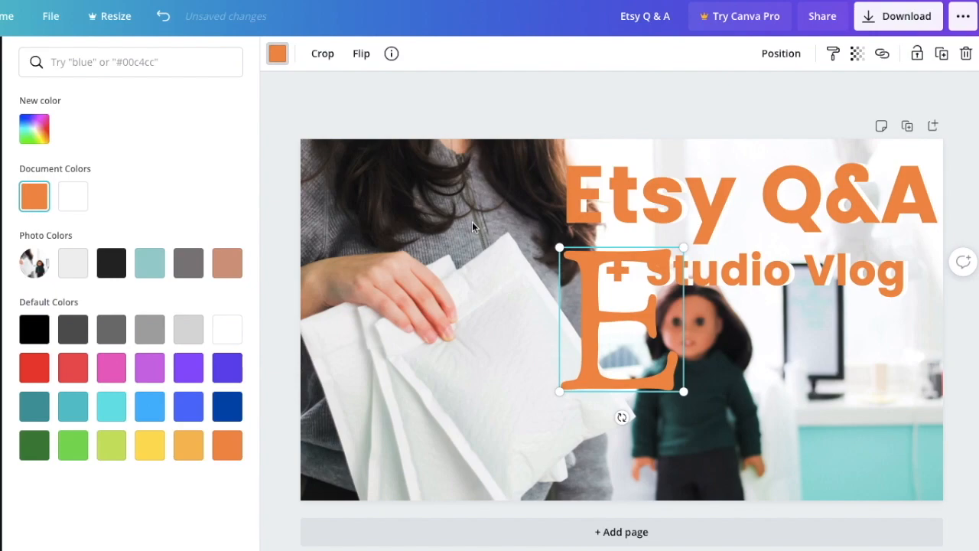
left_click_drag(681, 253, 631, 311)
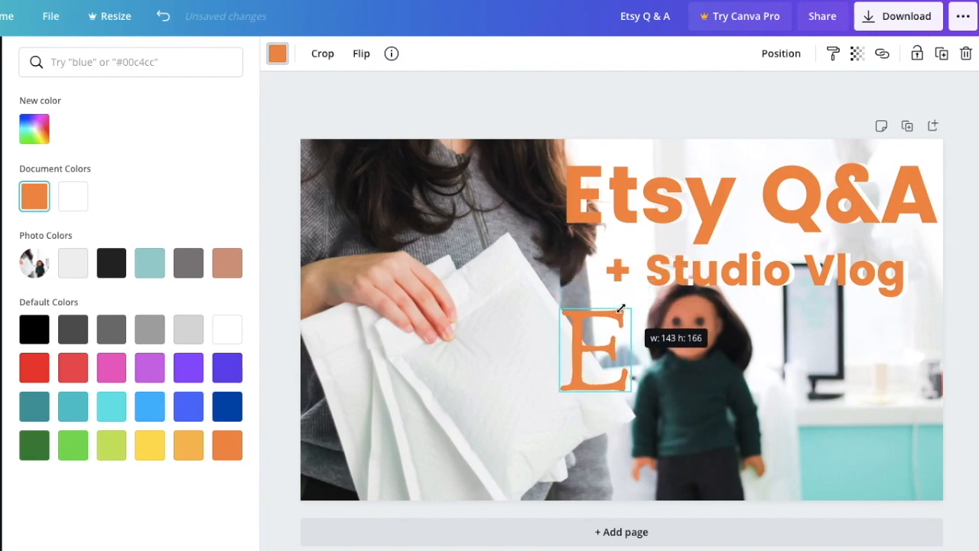
left_click_drag(594, 362, 885, 457)
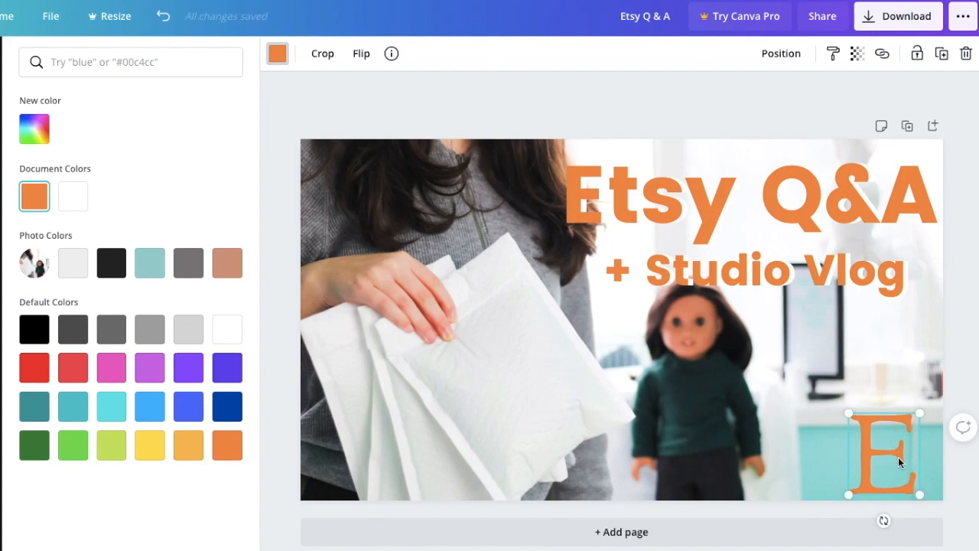
Step: Move the E logo onto the front mailer, try tilting it and set its rotation back to 0°
left_click_drag(590, 391, 535, 373)
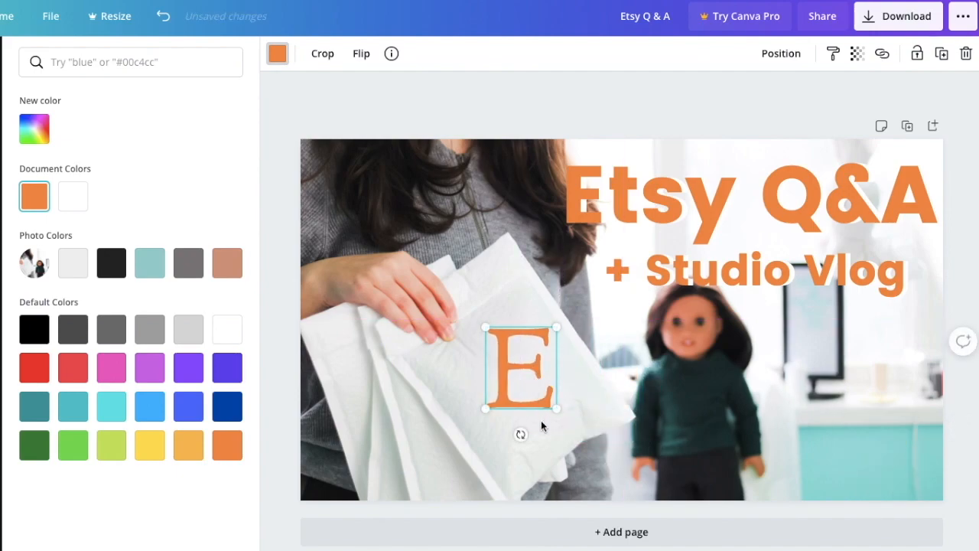
left_click_drag(546, 434, 572, 434)
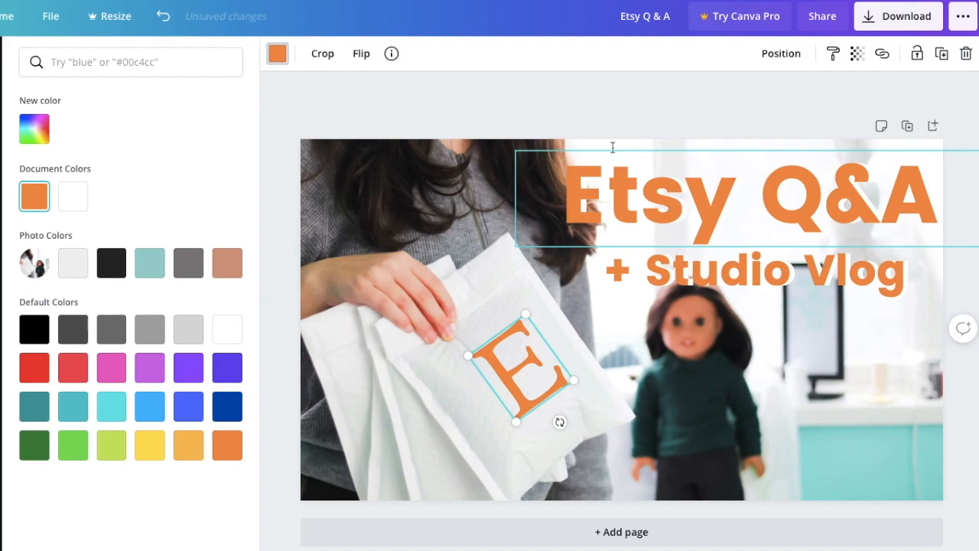
left_click(607, 111)
left_click(526, 384)
left_click_drag(559, 421, 518, 434)
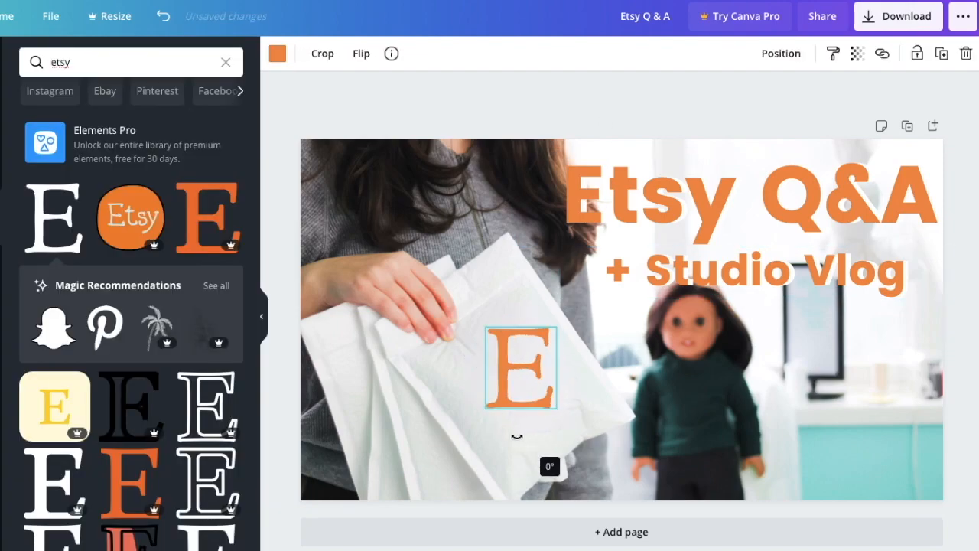
Step: Remove the E from the orange and white layers of the "Etsy Q&A" title and right-align the remaining text
left_click(591, 203)
key("BackSpace")
left_click(604, 55)
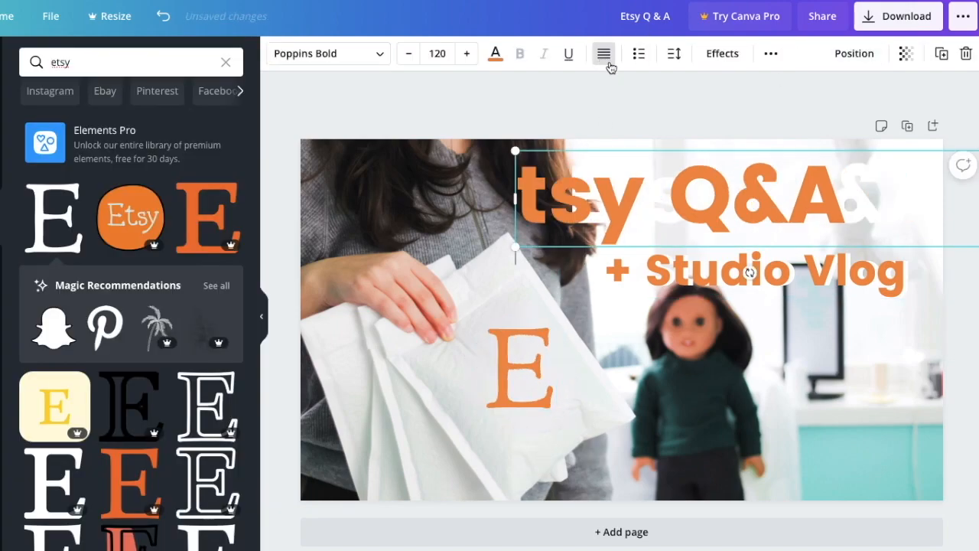
left_click(604, 54)
left_click(854, 54)
left_click(809, 127)
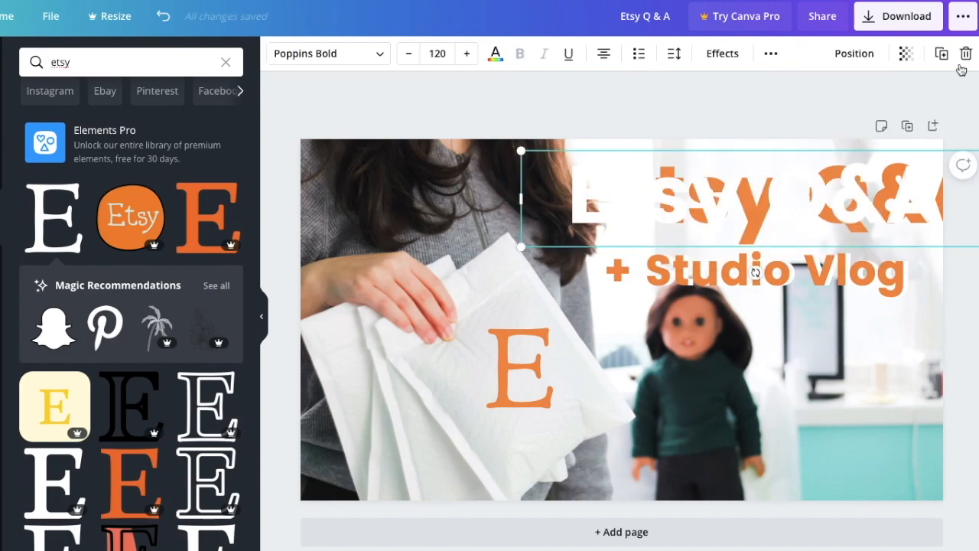
left_click(496, 54)
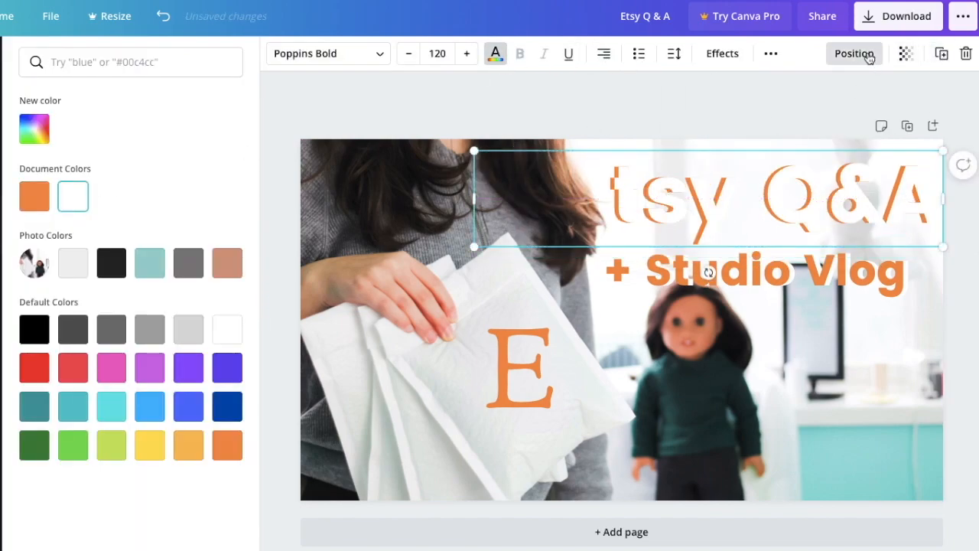
Step: Try the E logo as the title's first letter, shrinking it to the height of "tsy" and moving it alongside
left_click(584, 87)
left_click(520, 367)
left_click_drag(520, 367, 570, 191)
left_click(523, 100)
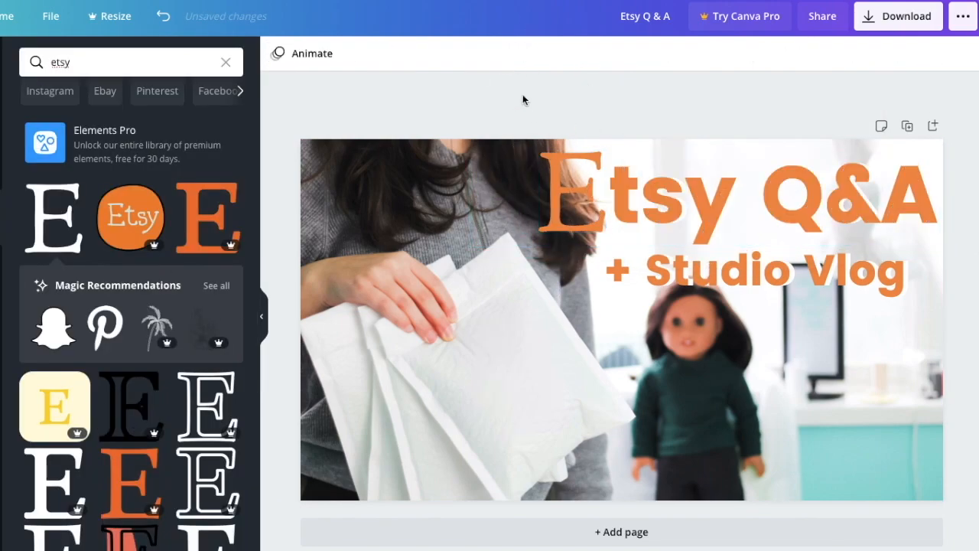
left_click(570, 183)
left_click_drag(606, 150, 592, 168)
left_click_drag(569, 208, 581, 203)
left_click(590, 95)
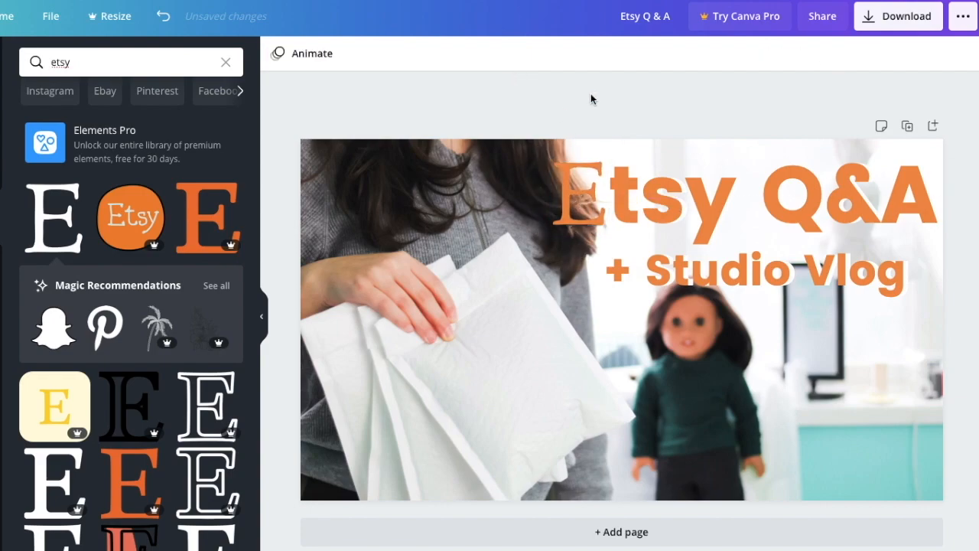
Step: Undo the edits to the "Etsy Q&A" title and delete the E logo from the thumbnail
left_click(164, 17)
left_click(165, 17)
left_click(165, 17)
left_click(165, 17)
left_click(165, 17)
left_click(547, 371)
key("Delete")
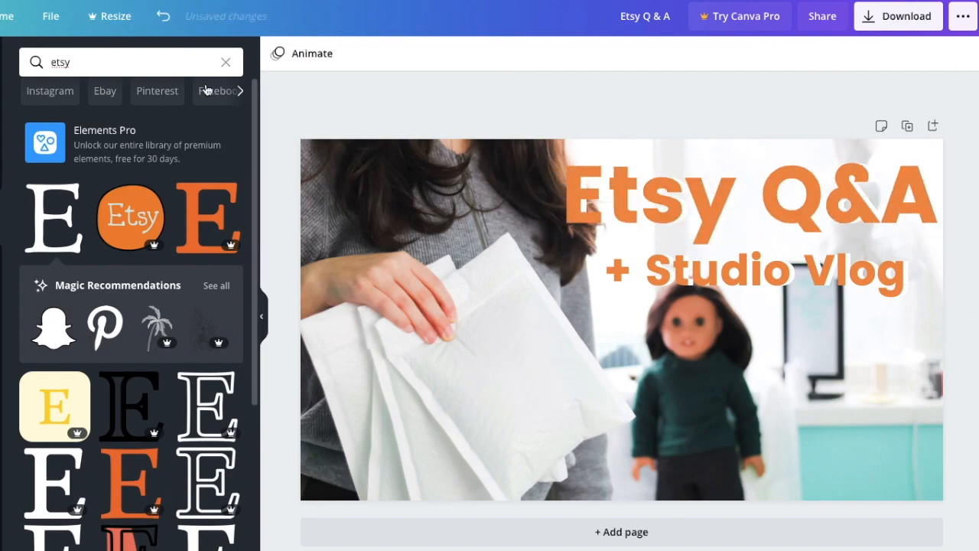
Step: Add the uploaded "Pacific Doll Co." logo image to the thumbnail
left_click(2, 164)
left_click(1, 112)
left_click(188, 356)
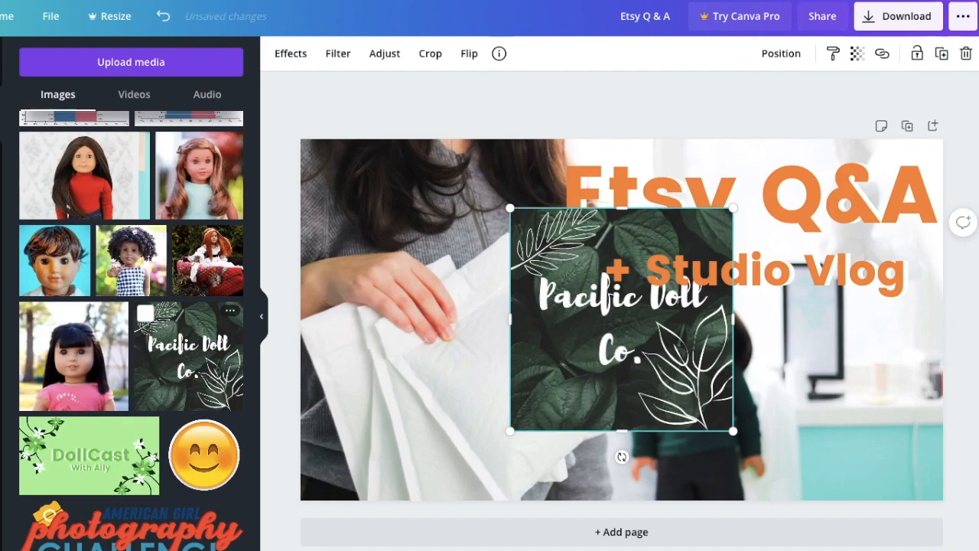
Step: Clear the element search, add a circular frame over the mailers and fill it with the "Pacific Doll Co." logo
left_click(2, 217)
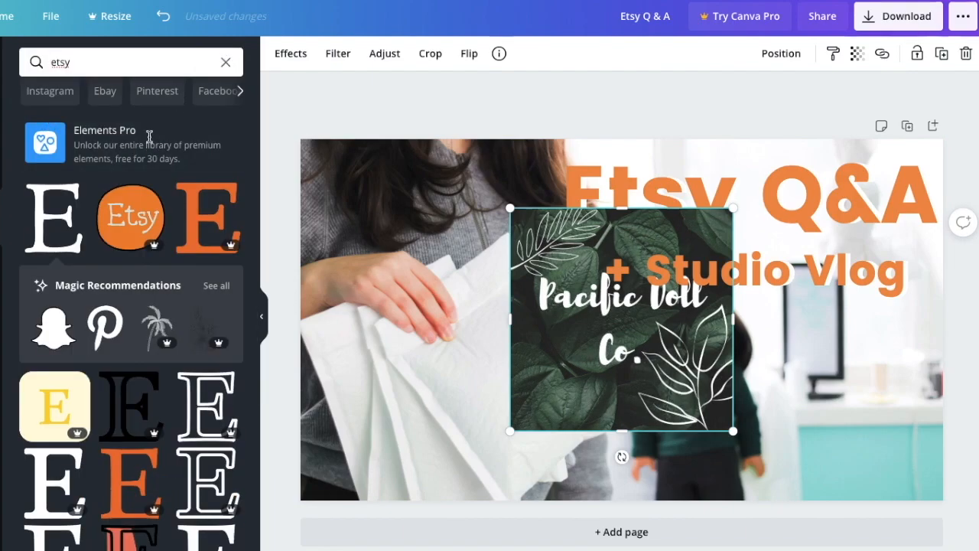
left_click(226, 62)
scroll(111, 310, "down", 3)
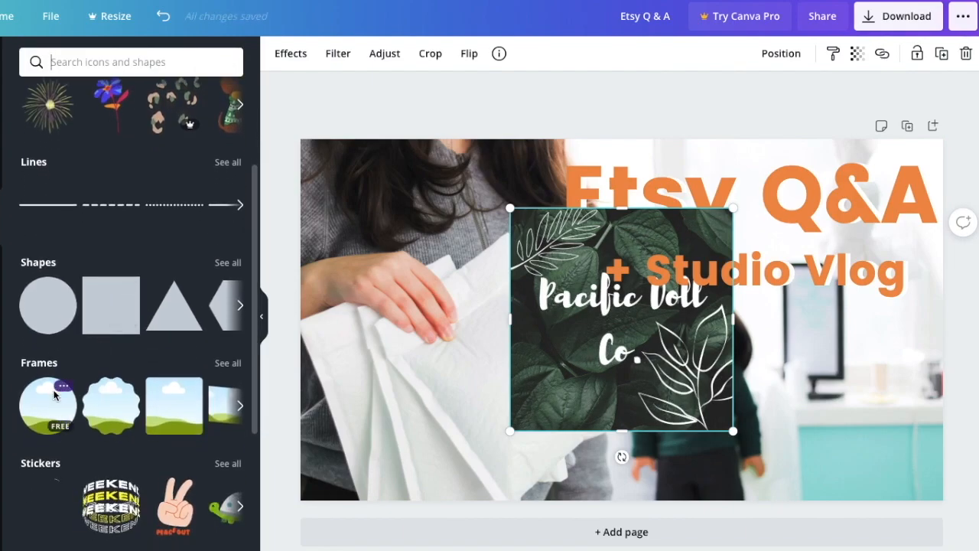
left_click(226, 364)
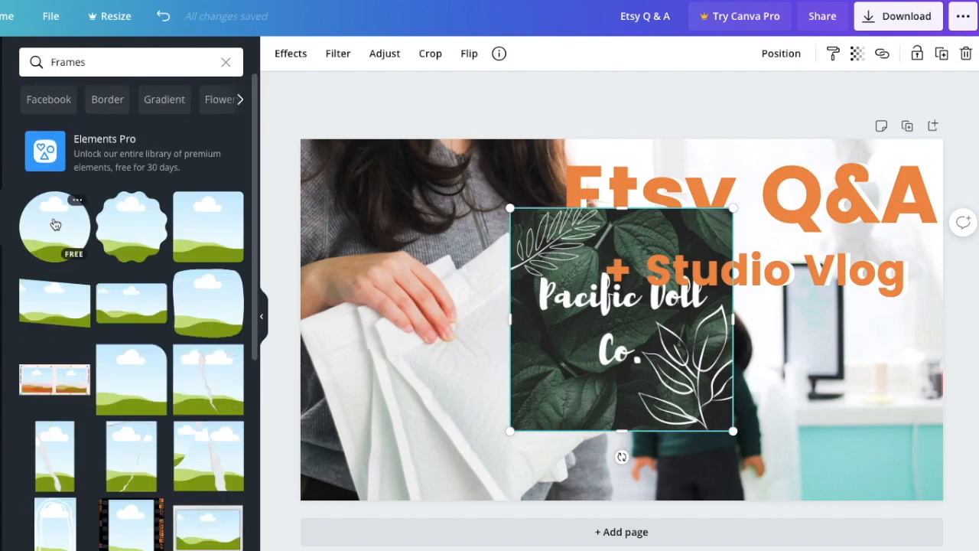
left_click(55, 224)
left_click_drag(597, 335, 428, 401)
left_click_drag(516, 383, 493, 343)
left_click(514, 327)
Step: Tilt the circular logo to match the front mailer's angle, then shrink and reposition it on the mailer
left_click_drag(421, 508, 496, 506)
left_click_drag(421, 416, 505, 369)
left_click(481, 128)
left_click(501, 330)
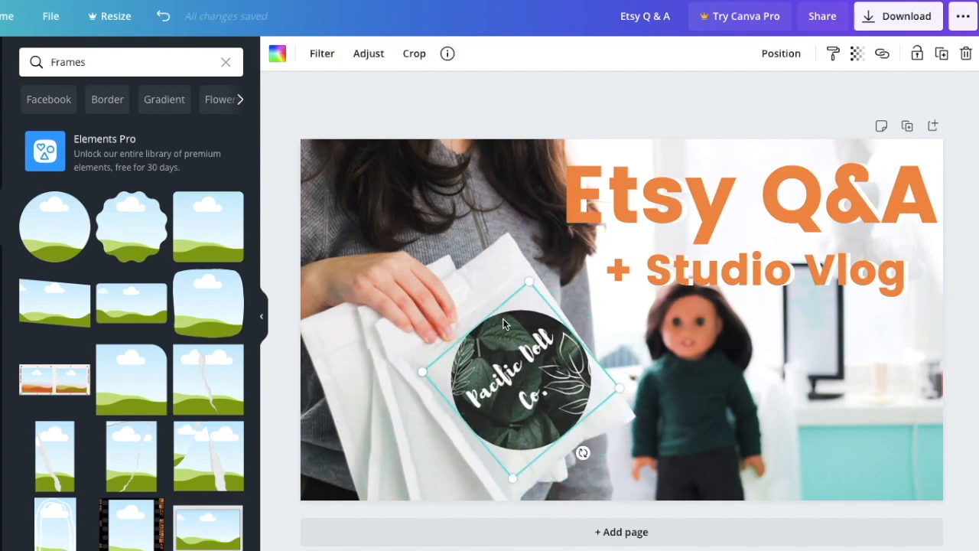
left_click_drag(530, 281, 531, 343)
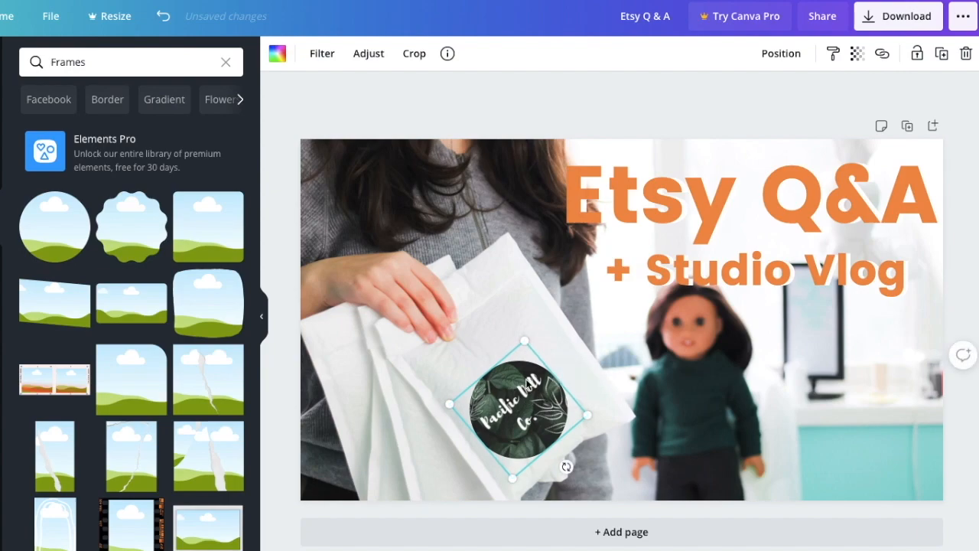
left_click_drag(529, 390, 529, 363)
key("Escape")
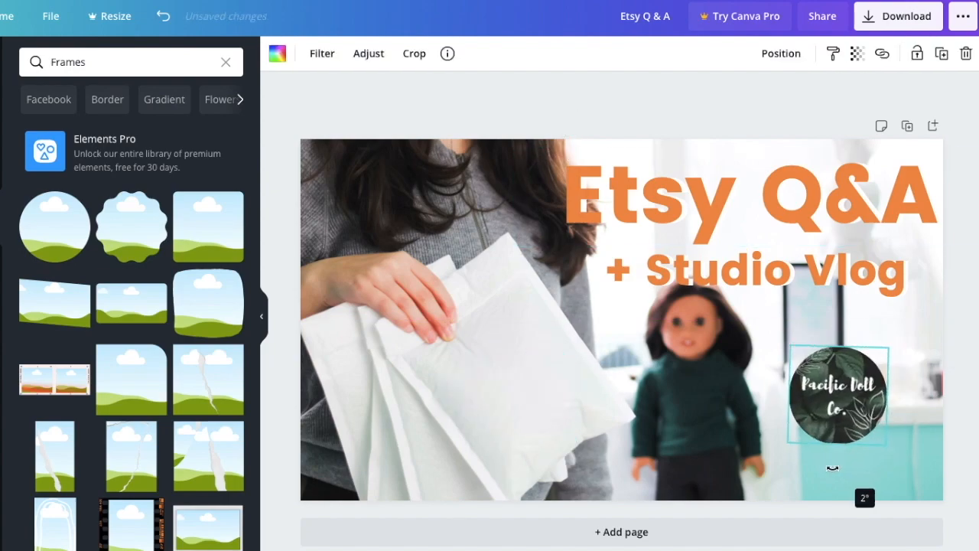
Step: Place the circular logo upright and slightly larger beside the doll, and open the download options
left_click_drag(831, 406, 846, 408)
left_click(751, 201)
left_click(448, 93)
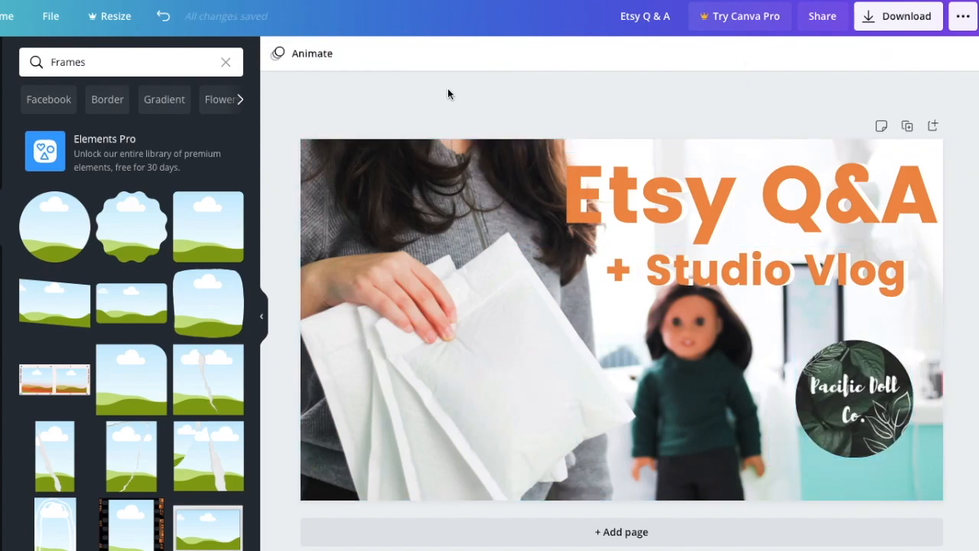
left_click(898, 16)
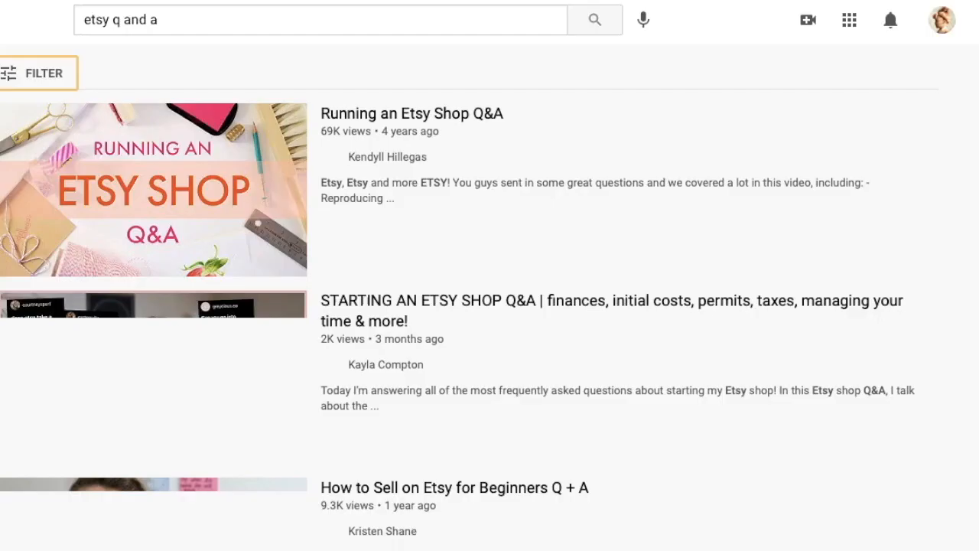
Step: Switch to YouTube and examine the competing thumbnails in the "etsy q and a" search results
scroll(517, 246, "down", 2)
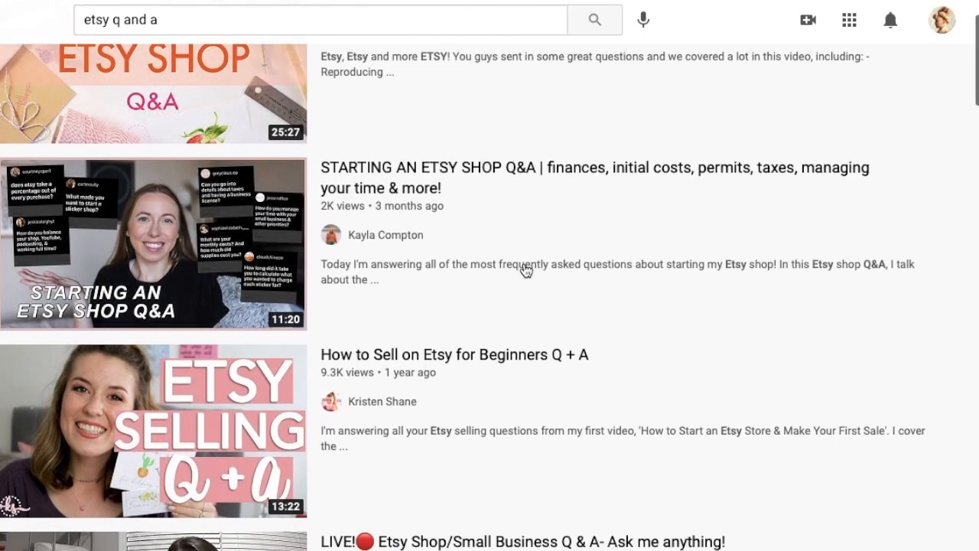
scroll(527, 270, "down", 5)
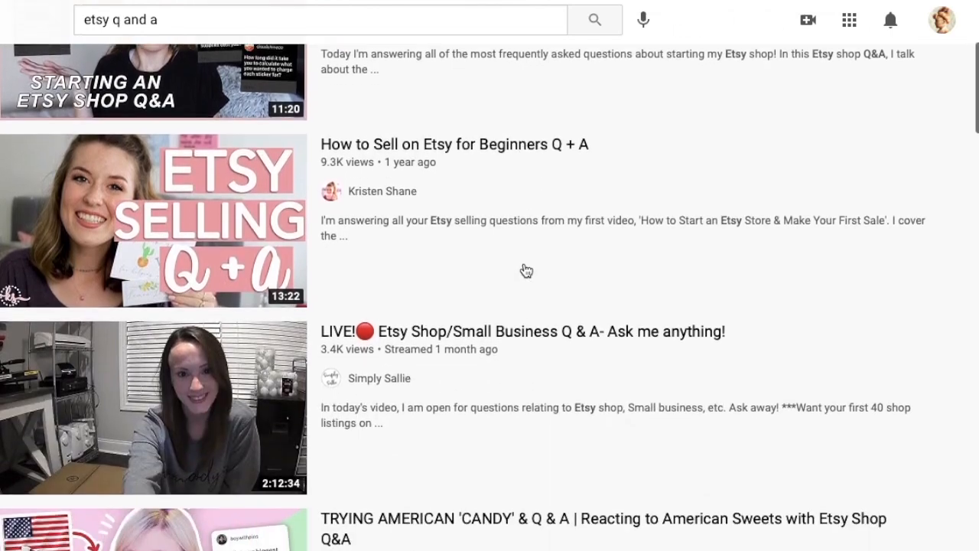
scroll(525, 269, "down", 3)
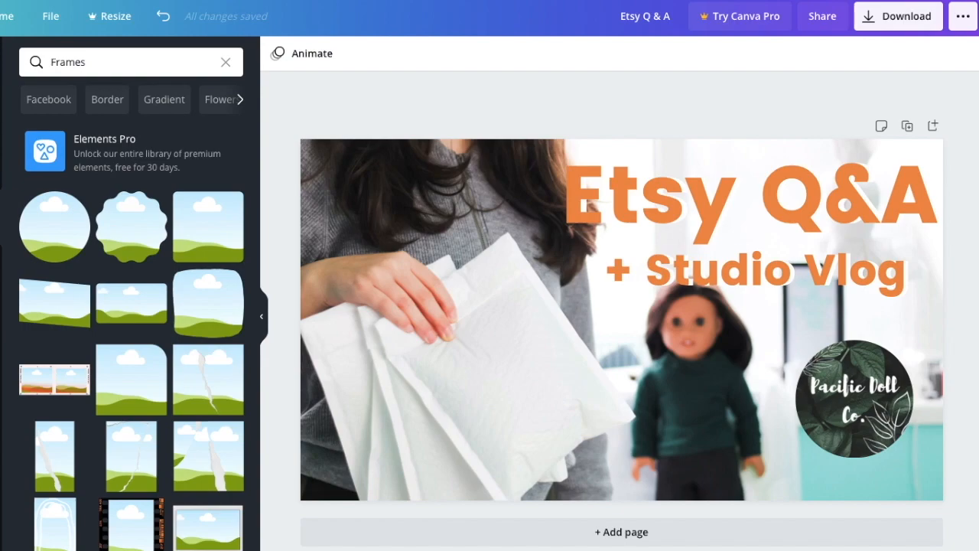
Step: In Canva, add the resized line "Do I need a business license?" near the bottom edge and move the logo to the upper left
type("tDo I need a business license?")
left_click(437, 53)
left_click(437, 135)
left_click_drag(651, 382, 520, 518)
left_click(854, 399)
left_click_drag(855, 399, 360, 211)
type("Do I need a business license?")
Step: Add the text line "Is it easy to start?" and place it over the lower right of the photo
triple_click(835, 378)
type("Is it easy to start?")
left_click_drag(649, 380, 813, 449)
Step: Add a pasted text line reading "Packaging?" over the mailers and move the circular logo onto the front mailer above it
key("ctrl+v")
type("Packaging?")
left_click_drag(709, 354, 564, 428)
left_click_drag(359, 210, 505, 341)
left_click(527, 102)
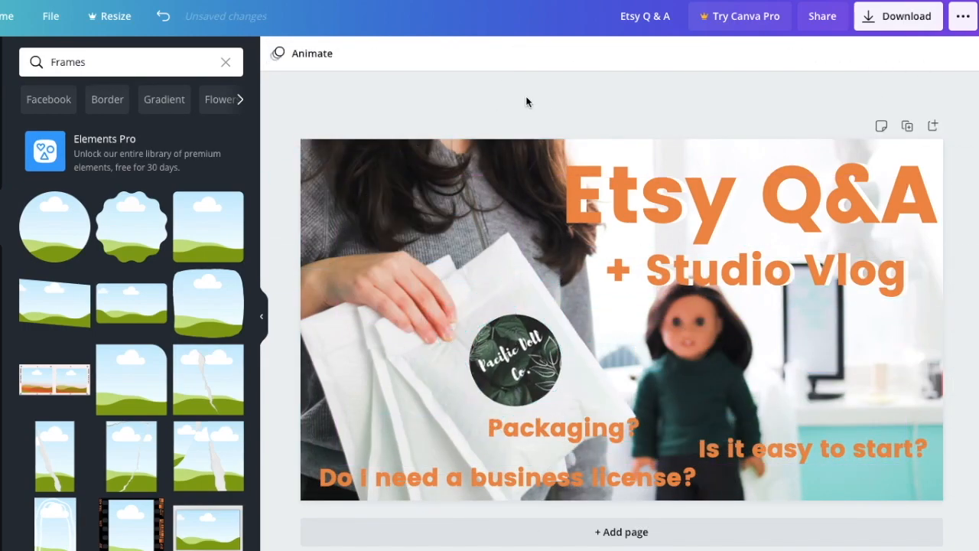
Step: Try a different text colour on the "Do I need a business license?" line and undo it
left_click(508, 477)
left_click(495, 54)
left_click(188, 304)
left_click(35, 130)
left_click(52, 254)
key("ctrl+z")
Step: Arrange "Packaging?" at the lower left, "Is it easy to start?" at the lower right and the license question centred below
left_click_drag(572, 435, 460, 456)
left_click_drag(812, 448, 455, 420)
left_click_drag(508, 477, 746, 479)
left_click_drag(455, 420, 817, 444)
left_click_drag(489, 447, 467, 442)
left_click_drag(746, 478, 621, 478)
left_click(751, 110)
Step: Download the Etsy Q & A design and add the exported image to the Thumbnail Testing page
left_click(899, 16)
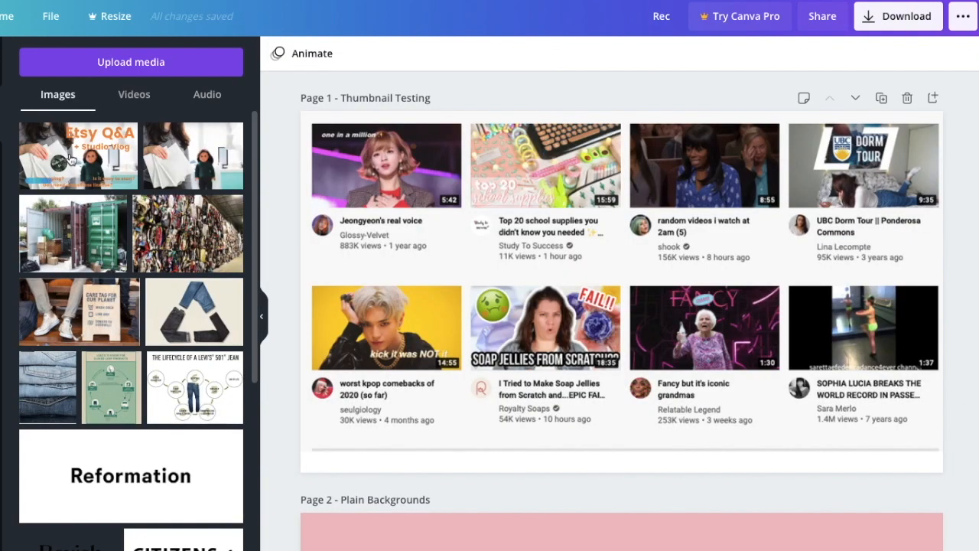
left_click(78, 155)
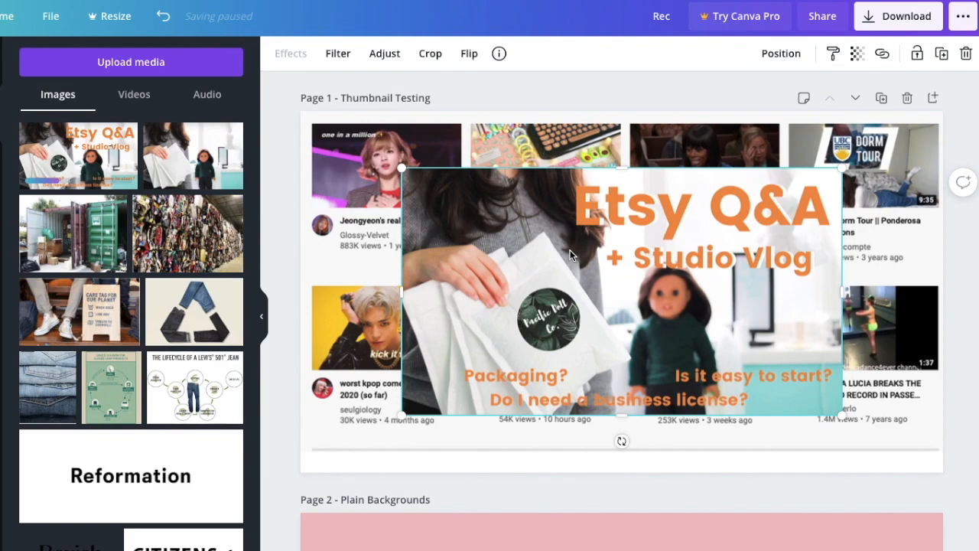
left_click_drag(541, 239, 526, 165)
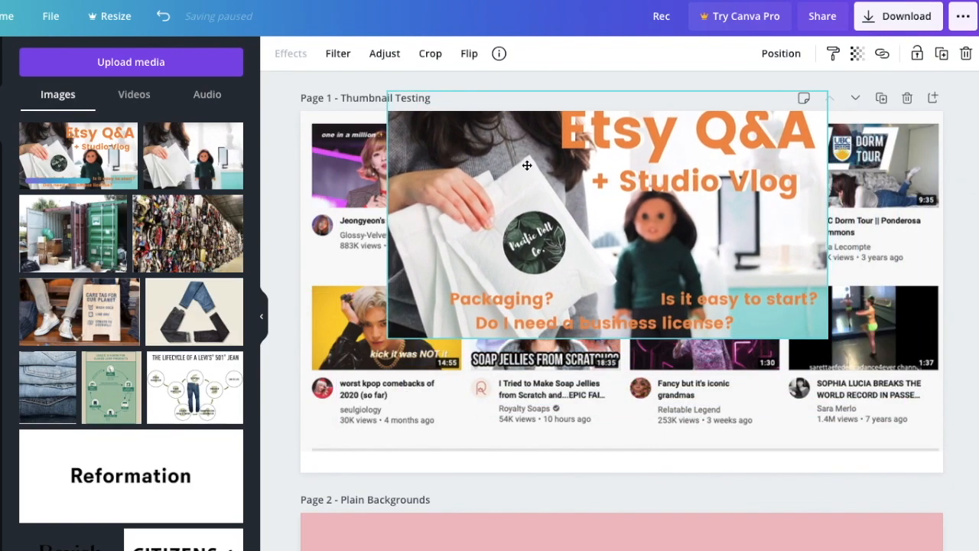
Step: Shrink the Etsy Q&A image to thumbnail size and fit it over the UBC Dorm Tour thumbnail in the testing grid
left_click_drag(388, 91, 574, 195)
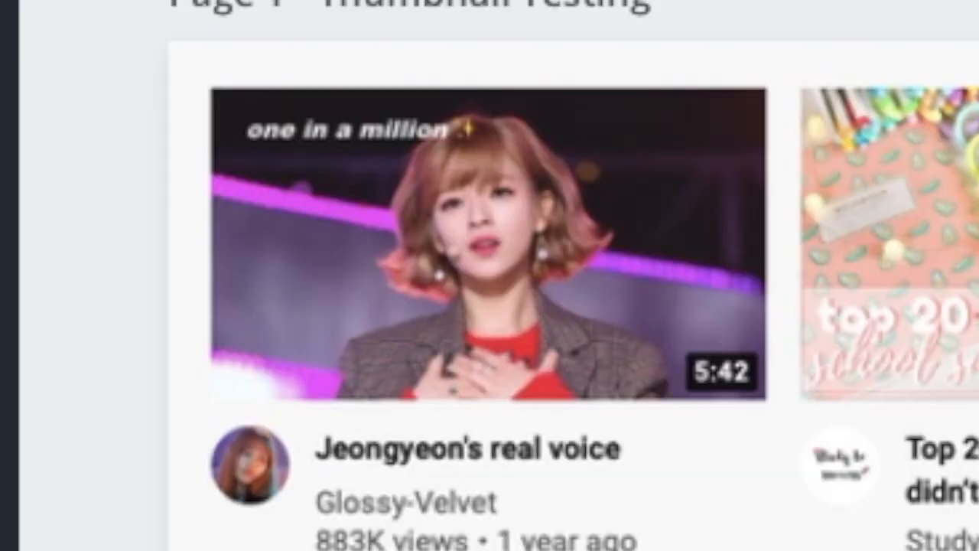
left_click_drag(635, 225, 721, 268)
left_click_drag(765, 293, 903, 145)
right_click(860, 153)
left_click(891, 157)
left_click_drag(839, 185, 782, 197)
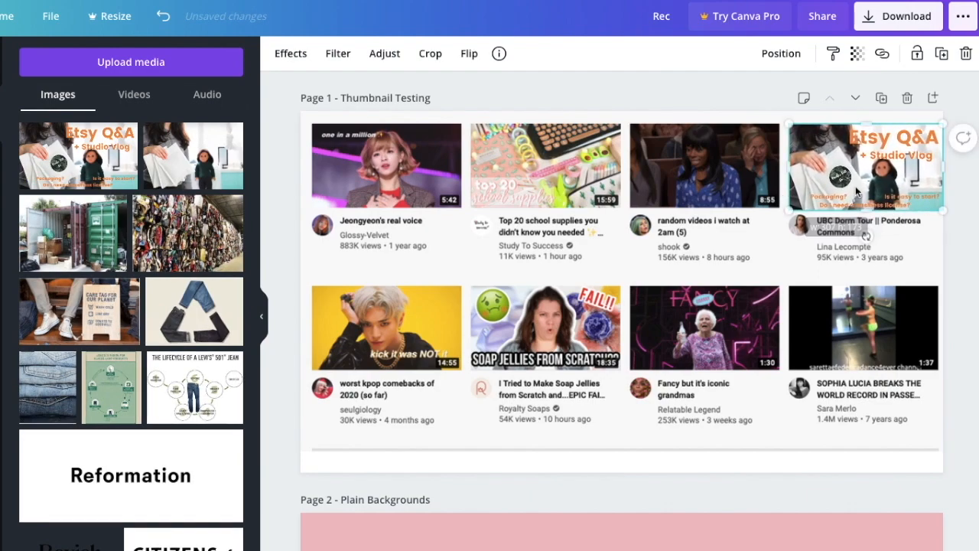
left_click_drag(852, 184, 849, 183)
left_click(966, 221)
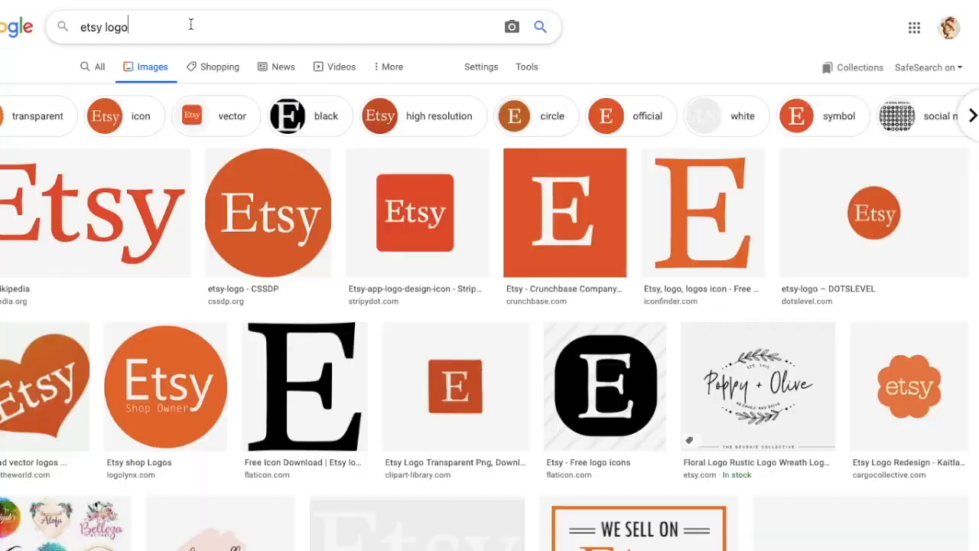
Step: Search Google Images for "etsy logo png" and preview several of the logo results
type("png")
key("Return")
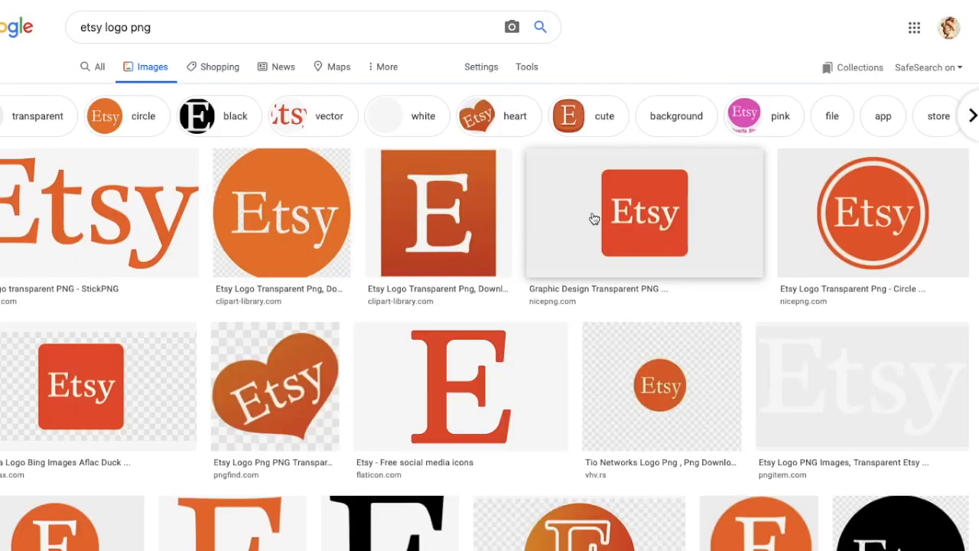
left_click(868, 188)
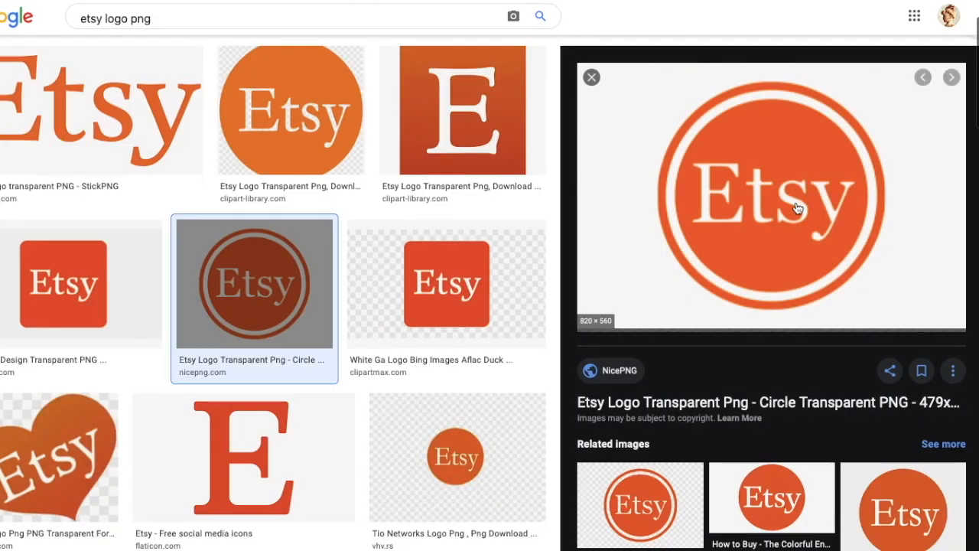
left_click(461, 115)
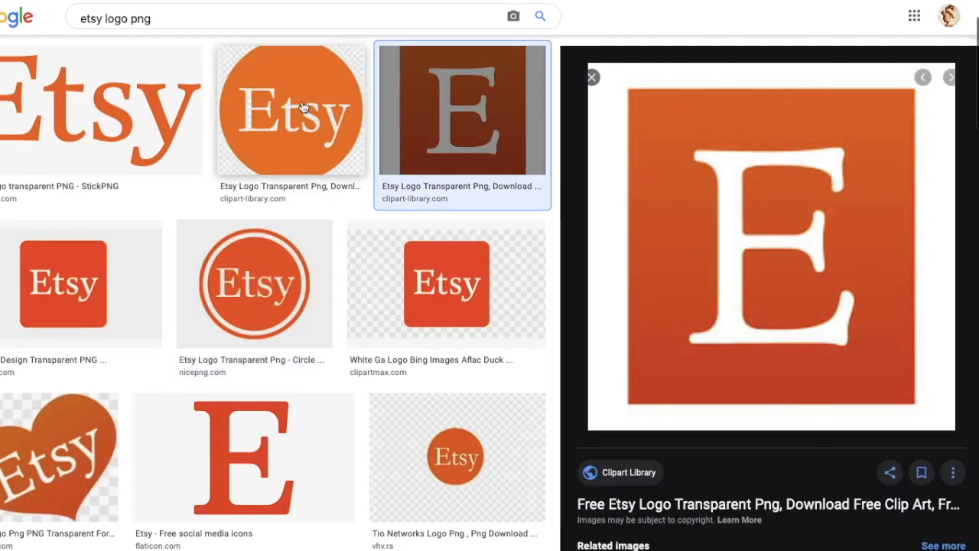
left_click(147, 118)
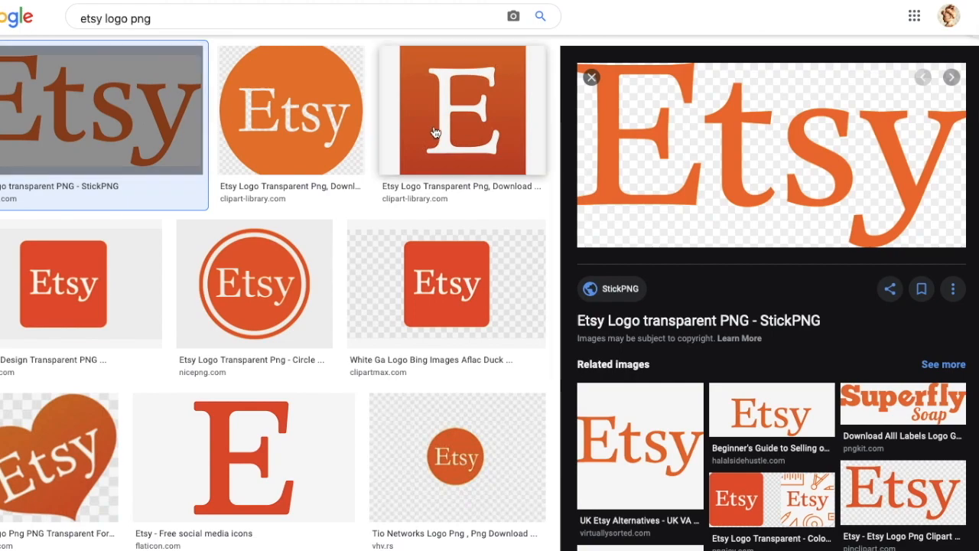
left_click(124, 297)
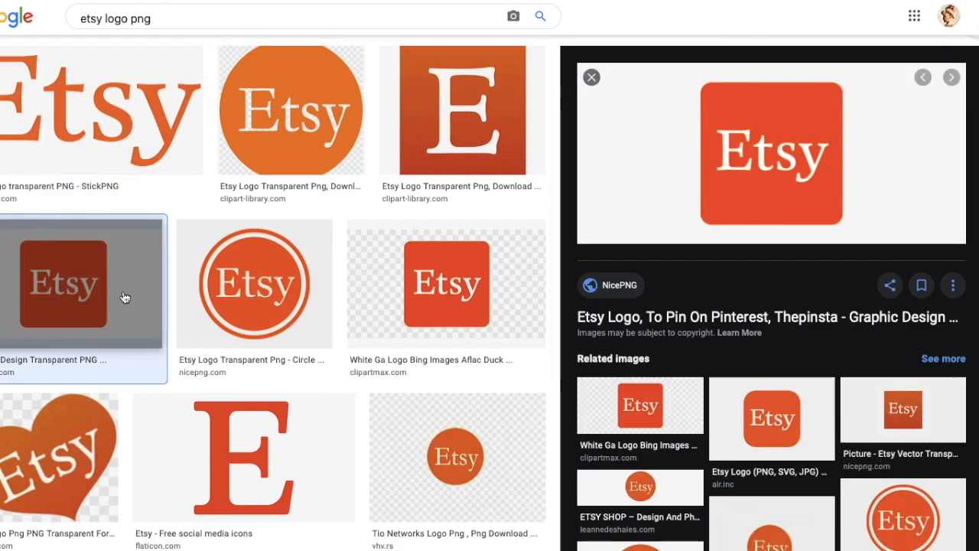
Step: Compare further Etsy logo results, checking the round, square and lettering versions for one with a transparent background
scroll(128, 399, "down", 3)
left_click(259, 403)
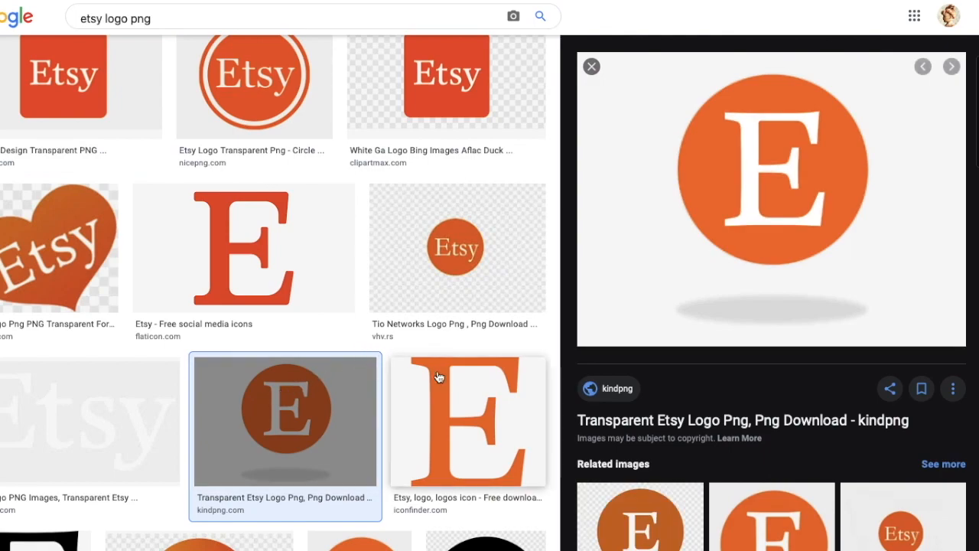
scroll(442, 382, "down", 3)
scroll(442, 381, "down", 3)
scroll(433, 375, "up", 10)
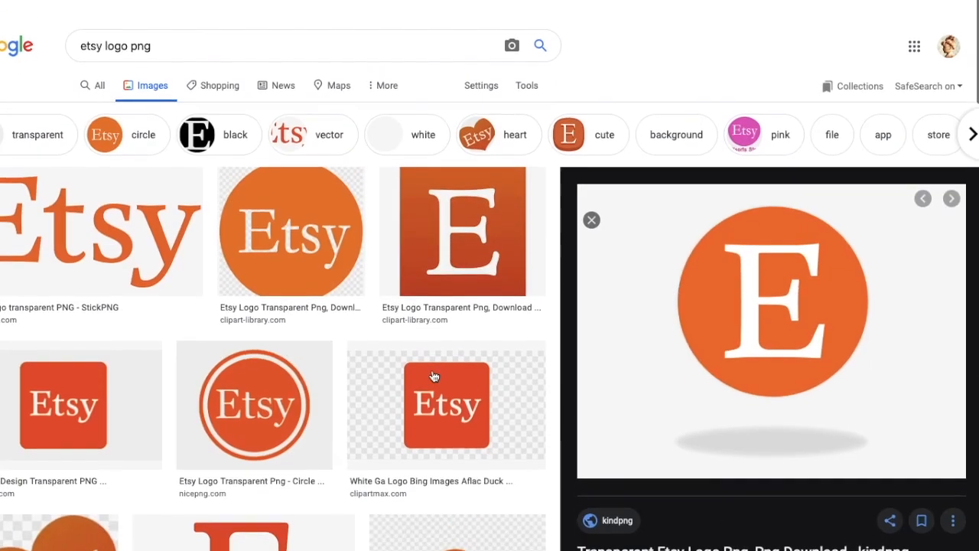
left_click(481, 234)
scroll(481, 235, "down", 1)
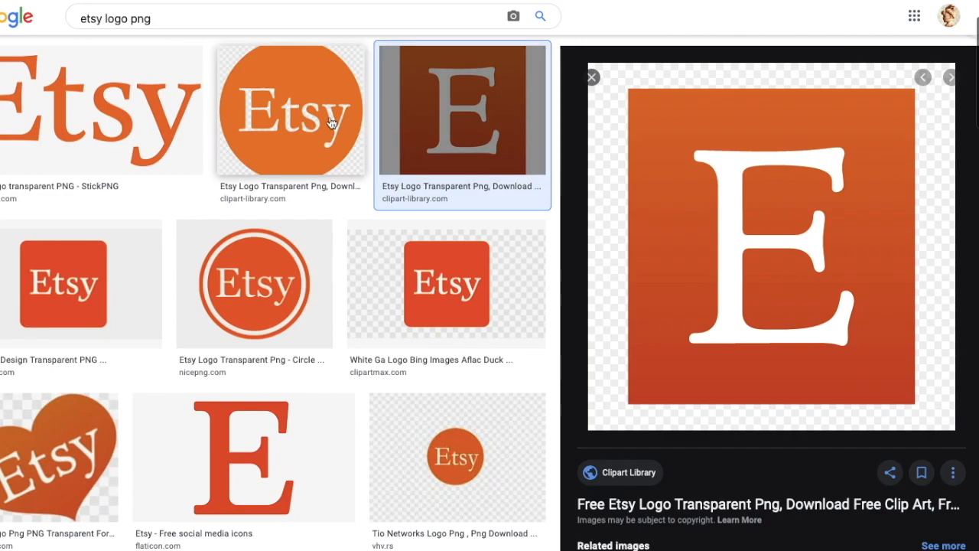
left_click(331, 125)
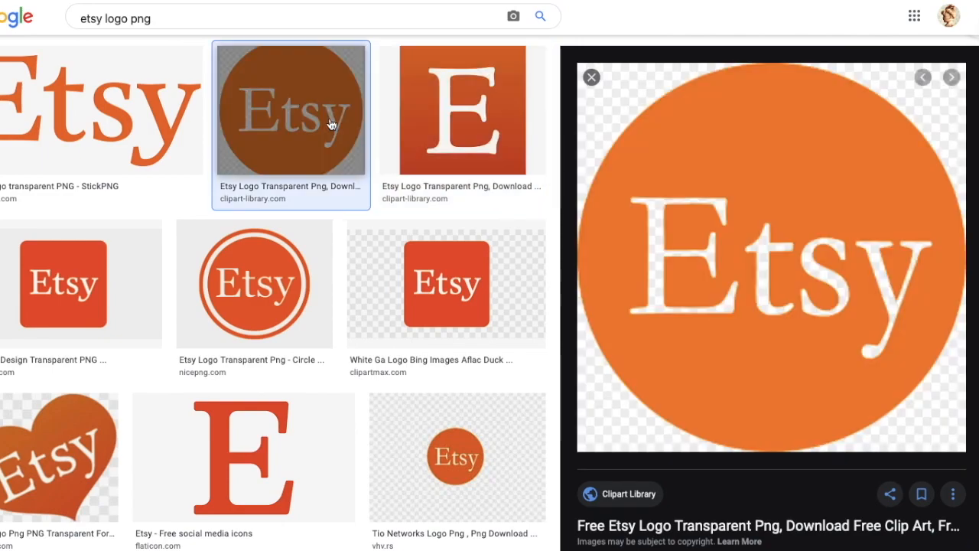
left_click(228, 260)
left_click(725, 508)
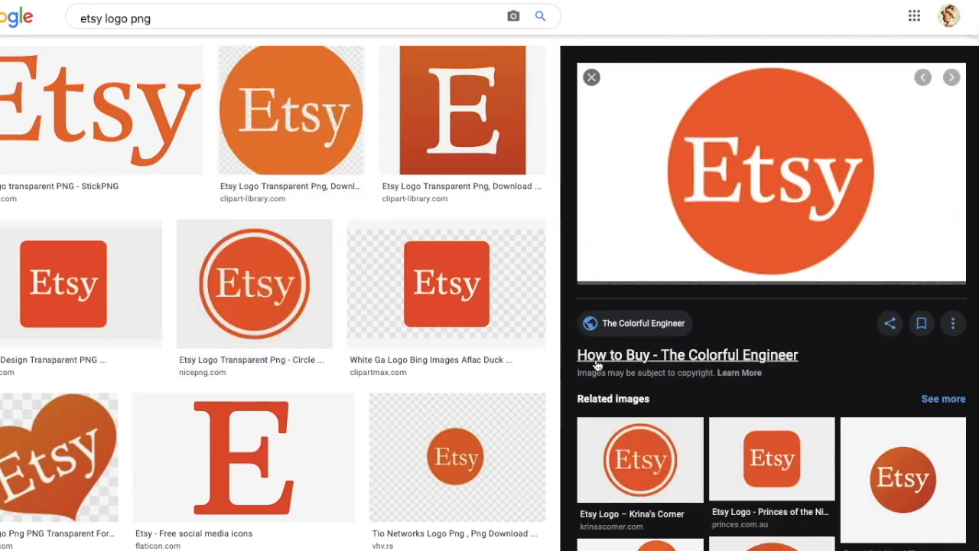
left_click(114, 311)
left_click(208, 170)
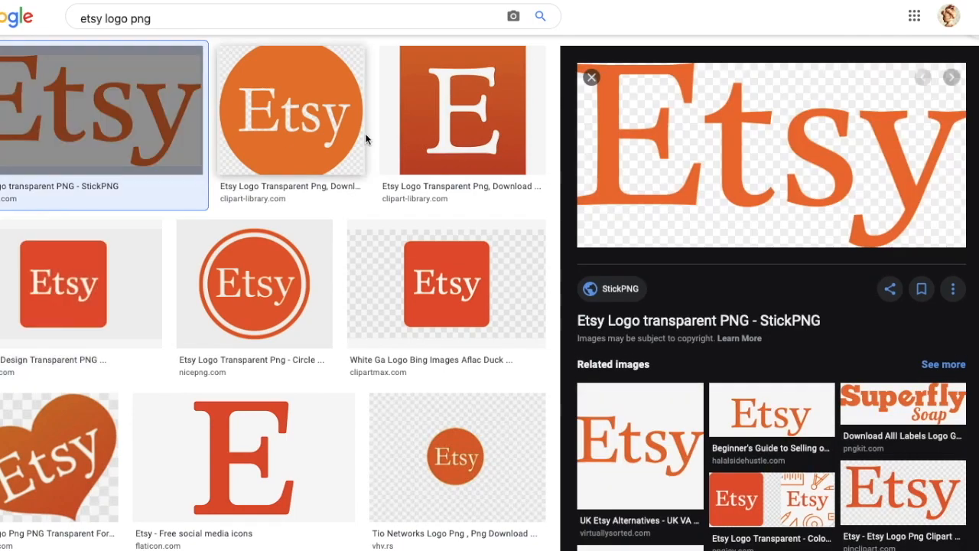
Step: Copy the square orange "E" Etsy logo with the transparent background and paste it into the Etsy Q & A design
left_click(444, 124)
right_click(772, 249)
left_click(847, 414)
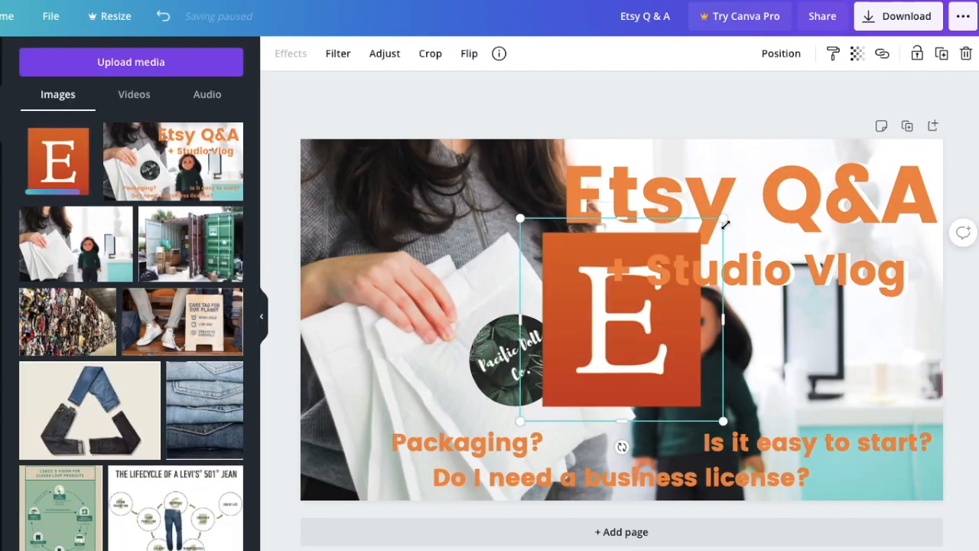
Step: Shrink the Etsy "E" logo and place it to the right of the doll, above "Is it easy to start?"
left_click_drag(725, 224, 618, 322)
left_click_drag(587, 360, 888, 355)
left_click_drag(929, 316, 916, 332)
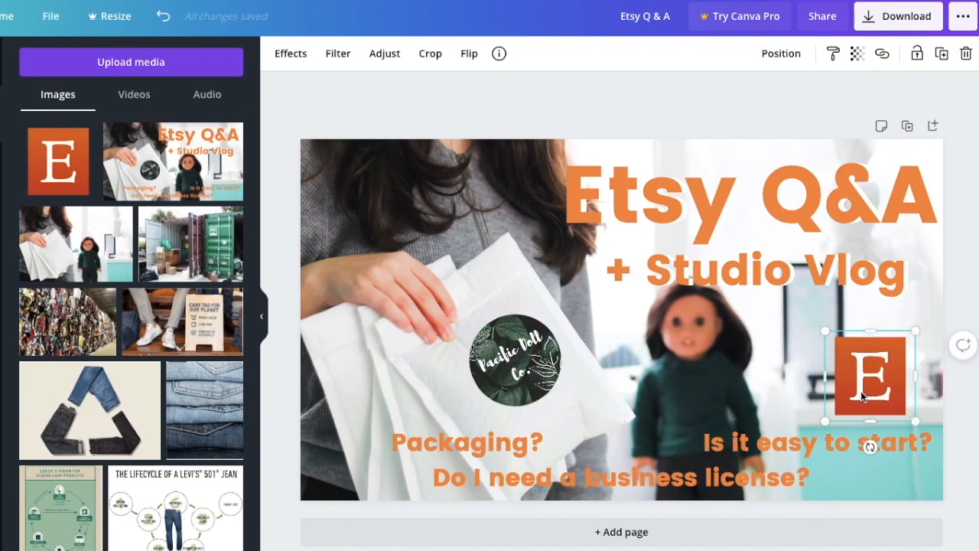
left_click_drag(861, 392, 866, 384)
left_click_drag(832, 414, 824, 421)
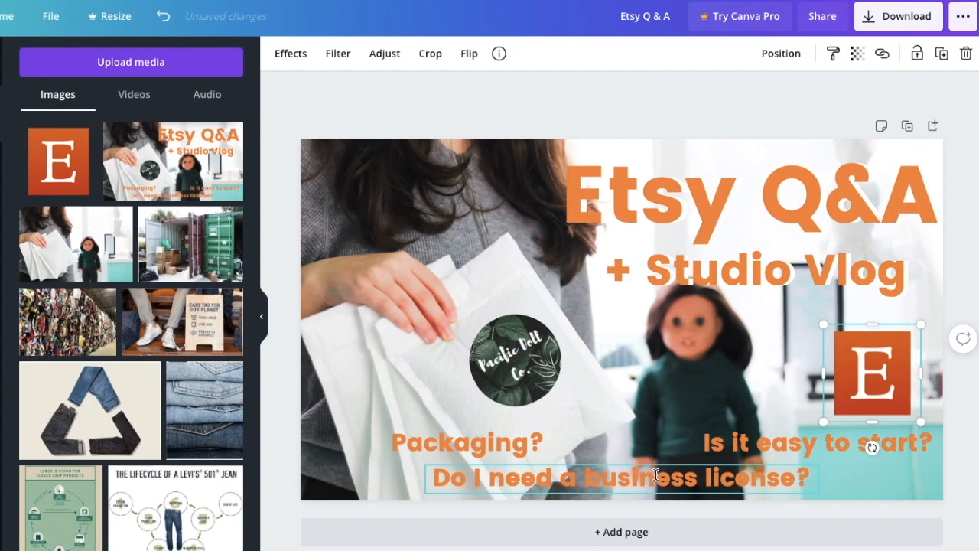
Step: Move the license question to the lower left, lower "Is it easy to start?" slightly and nudge the Etsy logo up and left
left_click_drag(656, 475, 531, 477)
mouse_move(817, 438)
left_mouse_down()
mouse_move(686, 437)
mouse_move(816, 444)
left_mouse_up()
left_click_drag(880, 393, 870, 371)
left_click(966, 286)
left_click(951, 287)
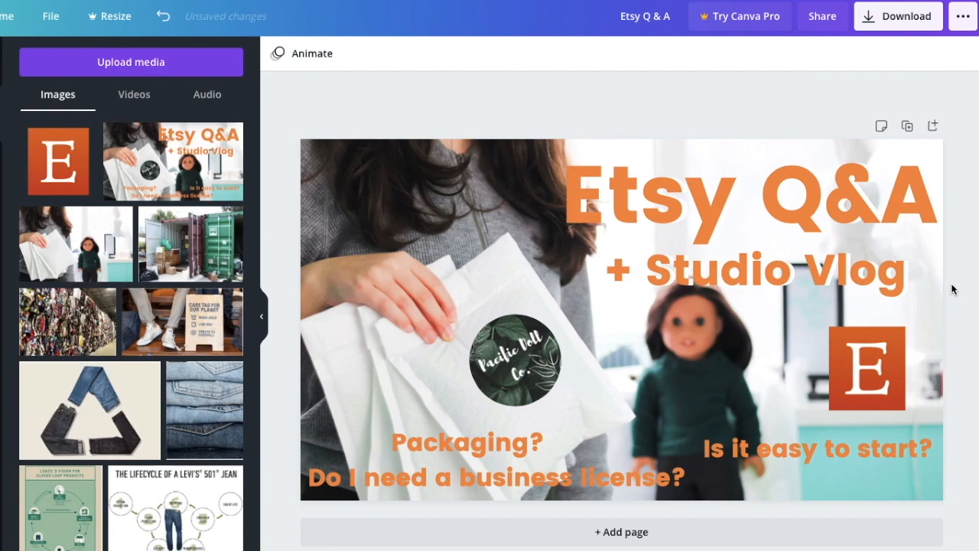
Step: Download the updated design, add it to the Thumbnail Testing page and delete the earlier version from the grid
left_click(897, 26)
left_click(811, 261)
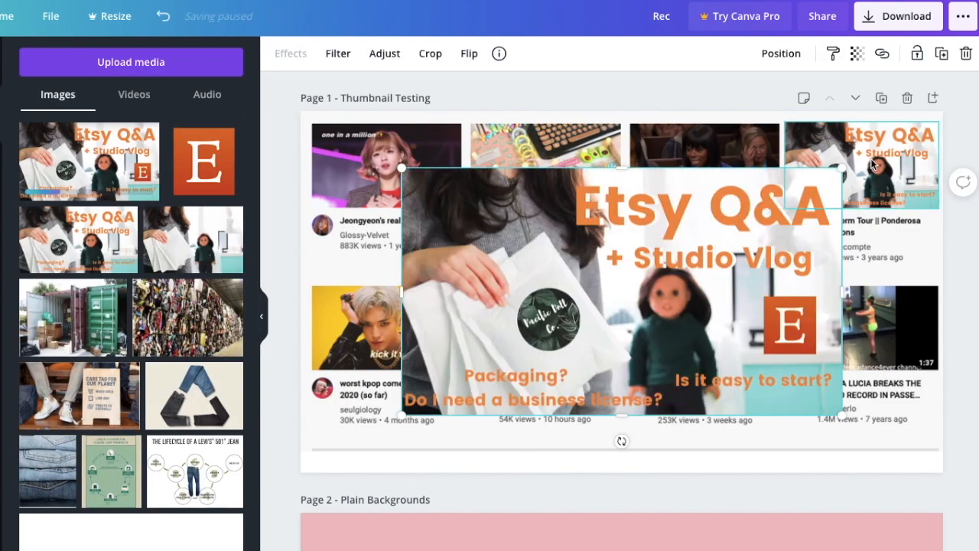
left_click(878, 163)
left_click(966, 55)
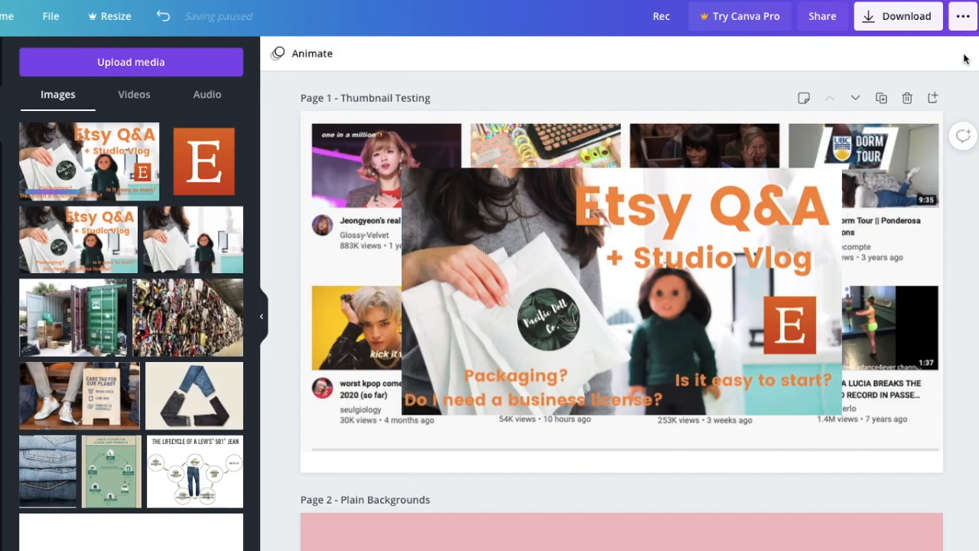
Step: Shrink the updated Etsy Q&A image and place it over the UBC Dorm Tour thumbnail
left_click(834, 186)
left_click_drag(840, 167, 530, 345)
left_click_drag(475, 390, 887, 170)
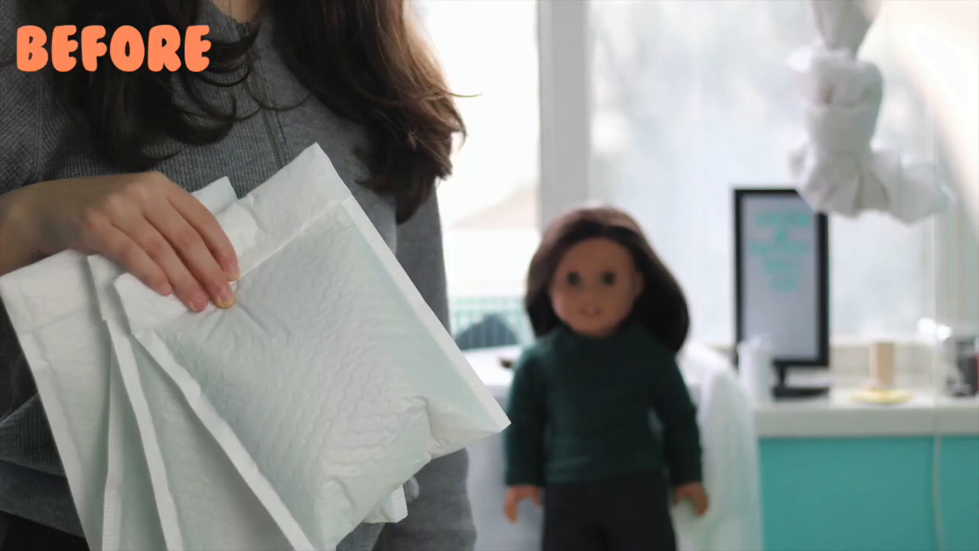